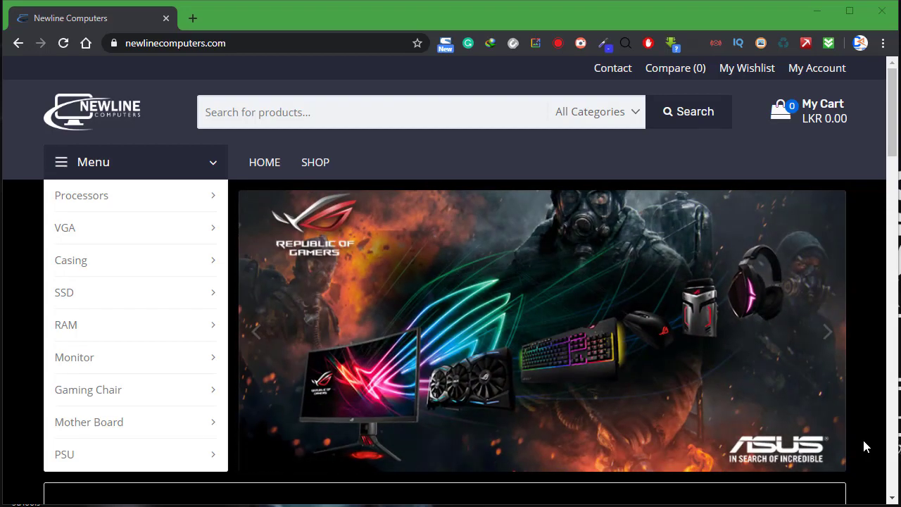
Search for the Razor x mouse by typing 'razo' and choosing the suggested result.
click(356, 108)
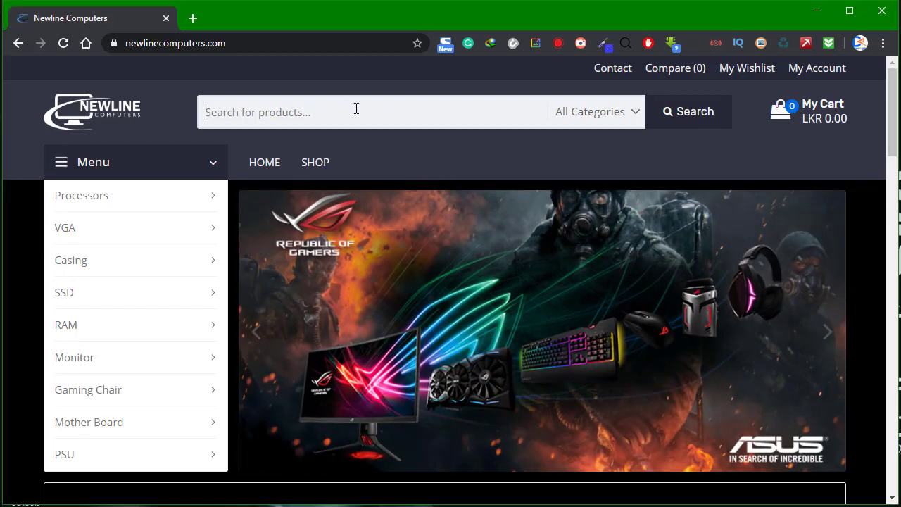
scroll(435, 271, down, 15)
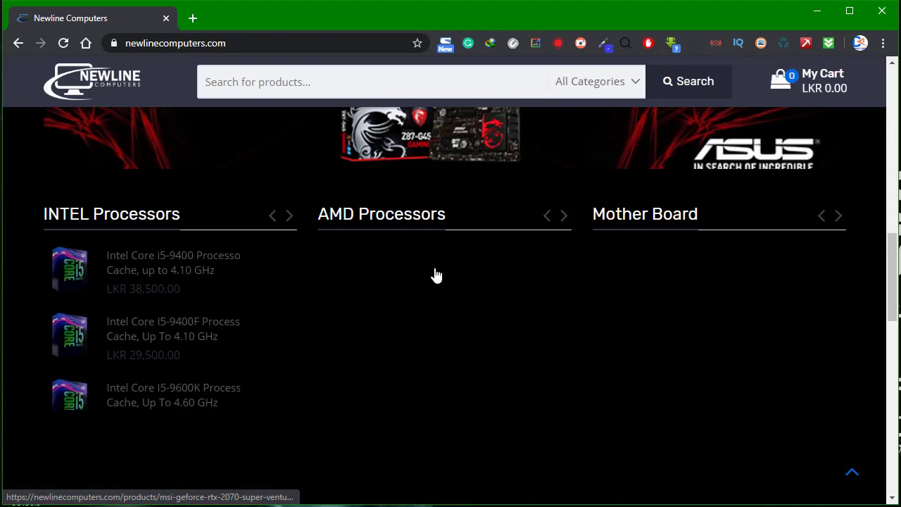
scroll(435, 274, down, 6)
scroll(435, 274, up, 10)
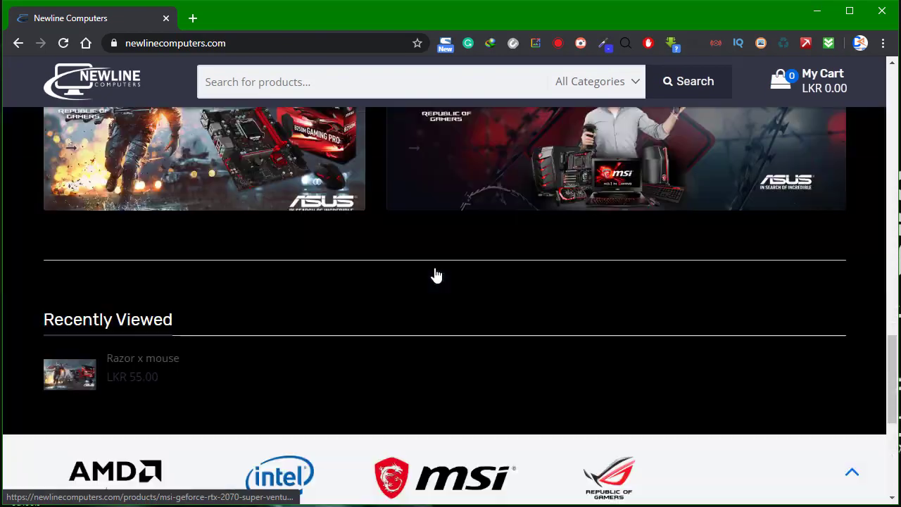
scroll(434, 274, up, 10)
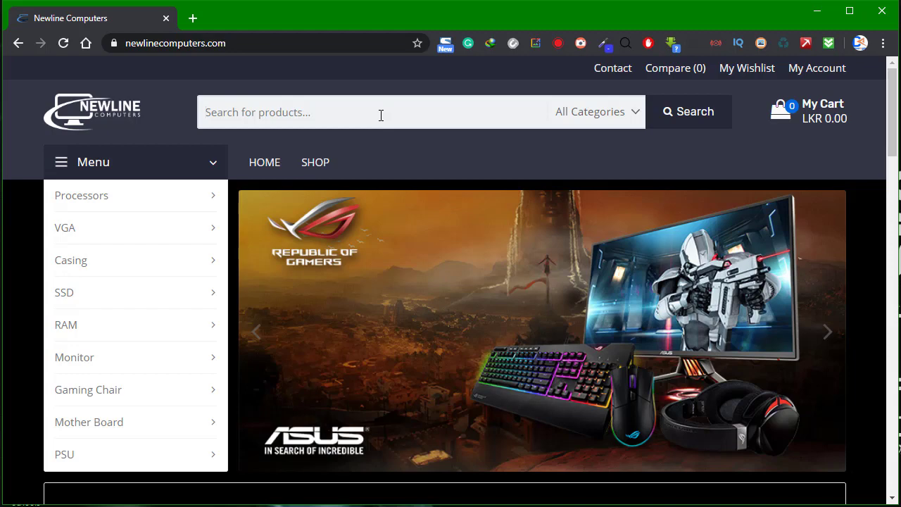
click(381, 116)
text(razor)
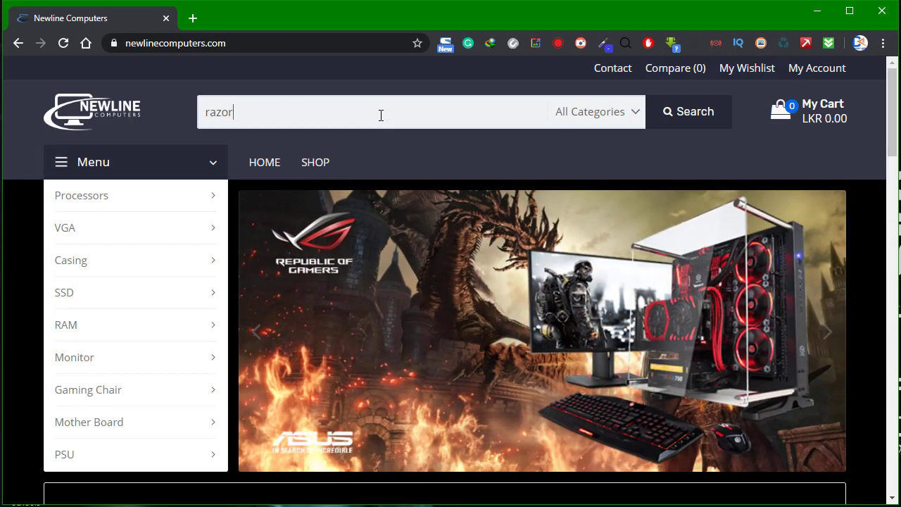
click(272, 145)
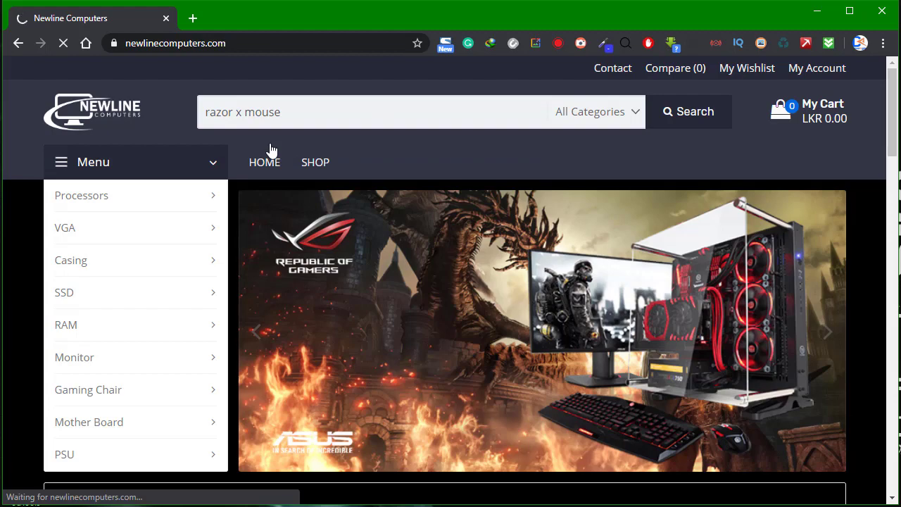
Open the Razor x mouse page twice, then preview it with Quick View from the results.
scroll(357, 279, down, 1)
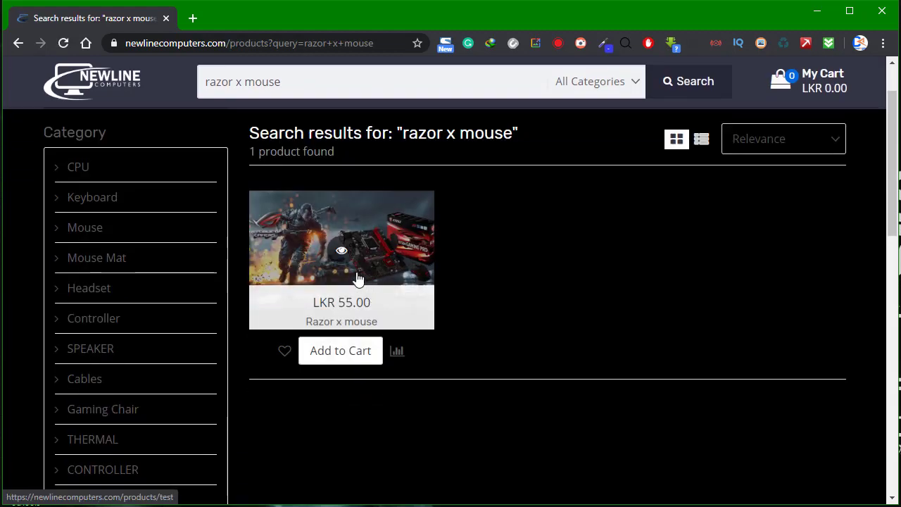
click(338, 305)
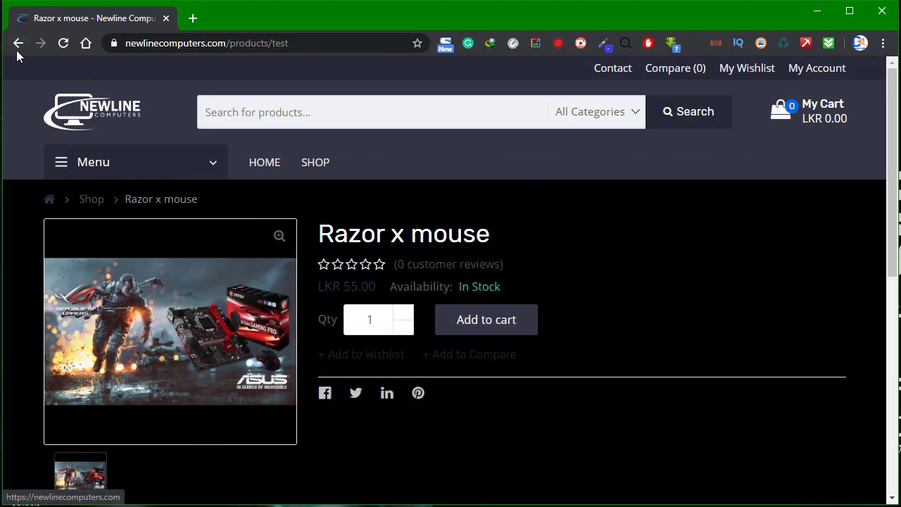
click(18, 44)
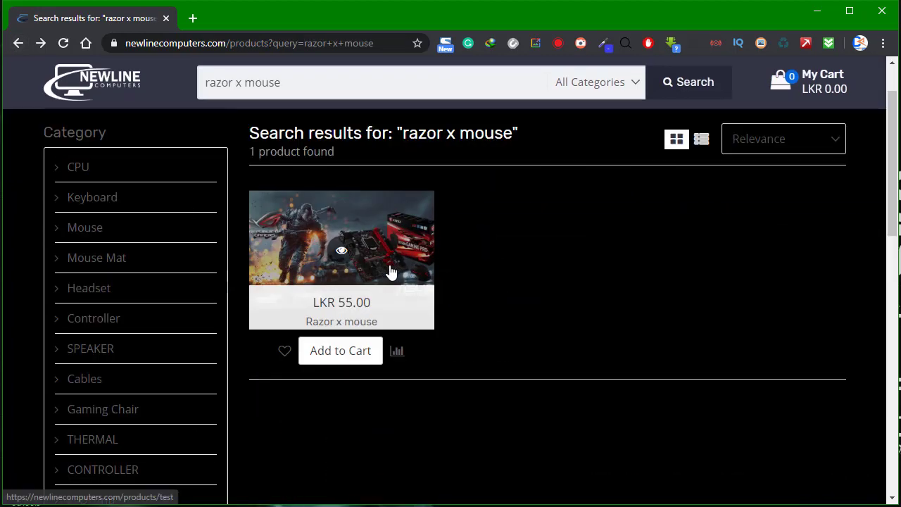
click(405, 232)
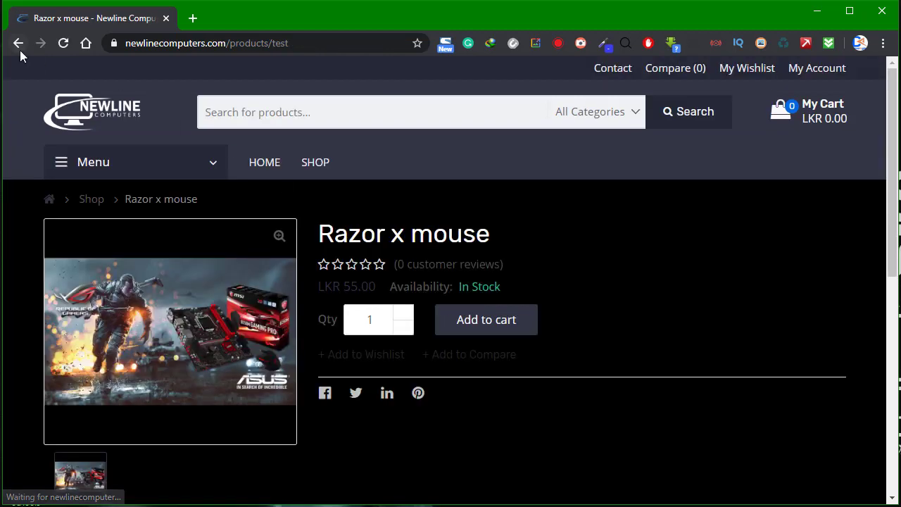
click(19, 44)
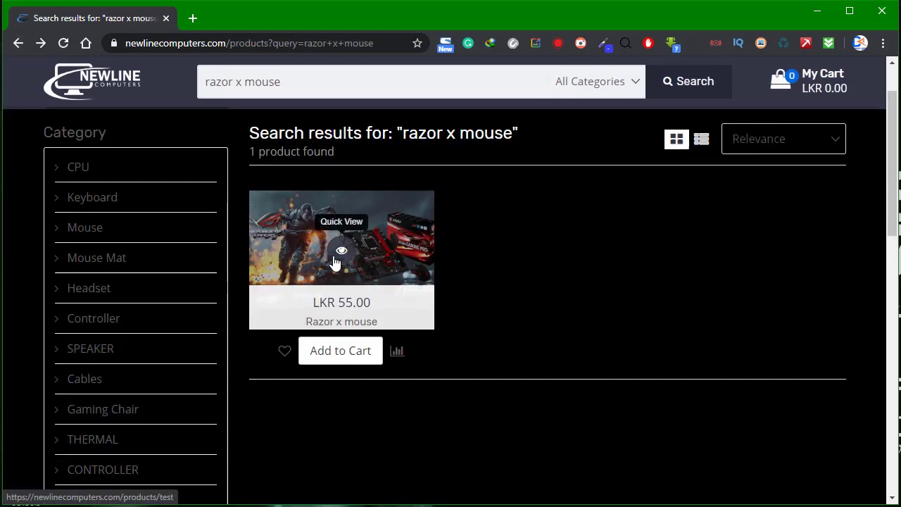
click(342, 253)
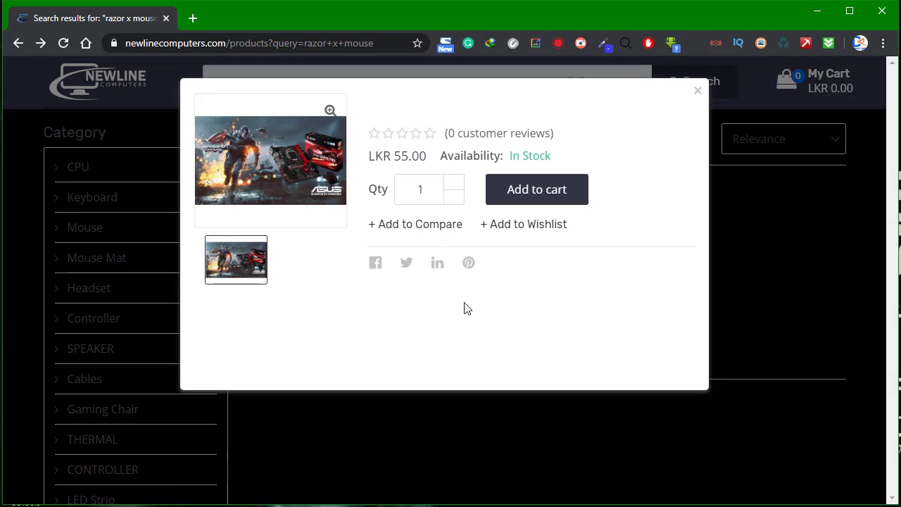
click(761, 249)
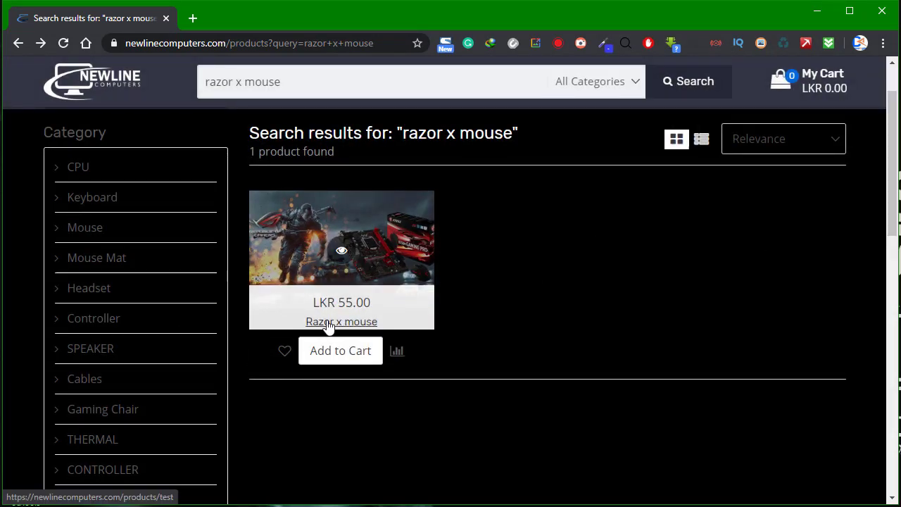
Check the Razor x mouse Reviews and Description tabs, then return to the search results.
click(329, 322)
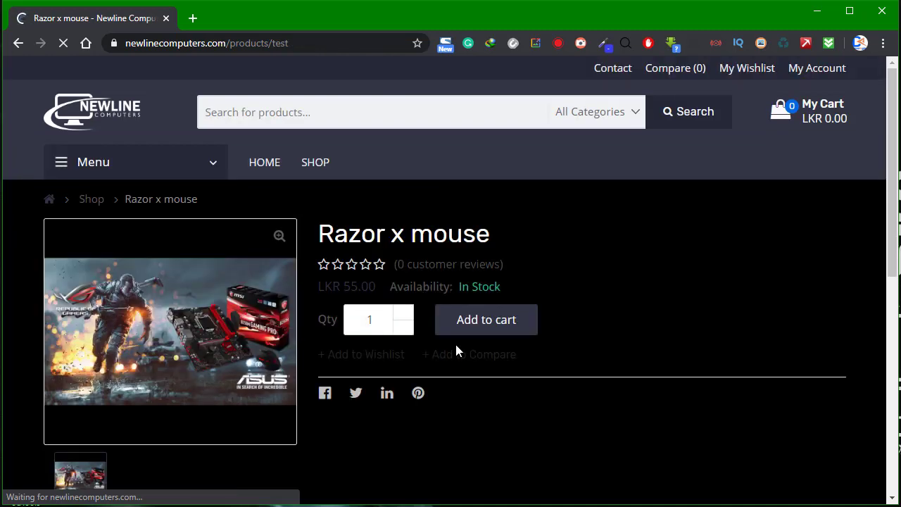
scroll(348, 361, down, 4)
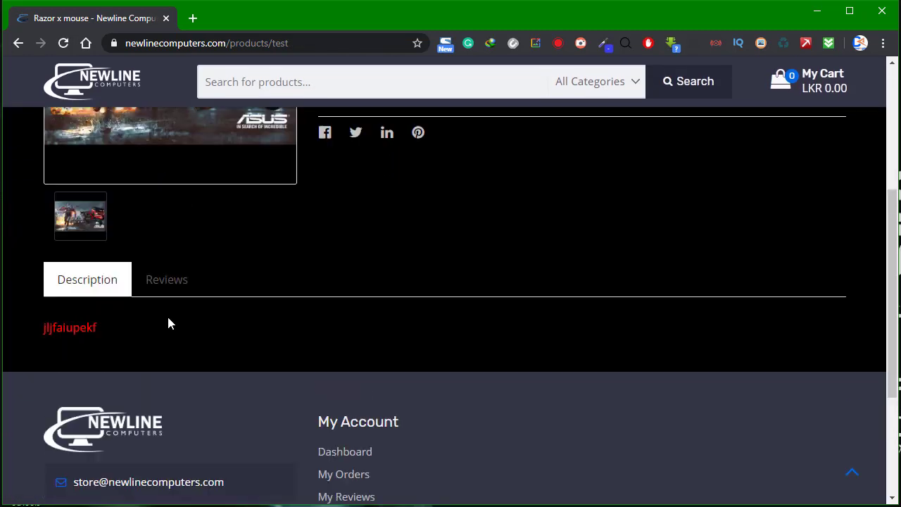
scroll(167, 322, up, 2)
click(193, 409)
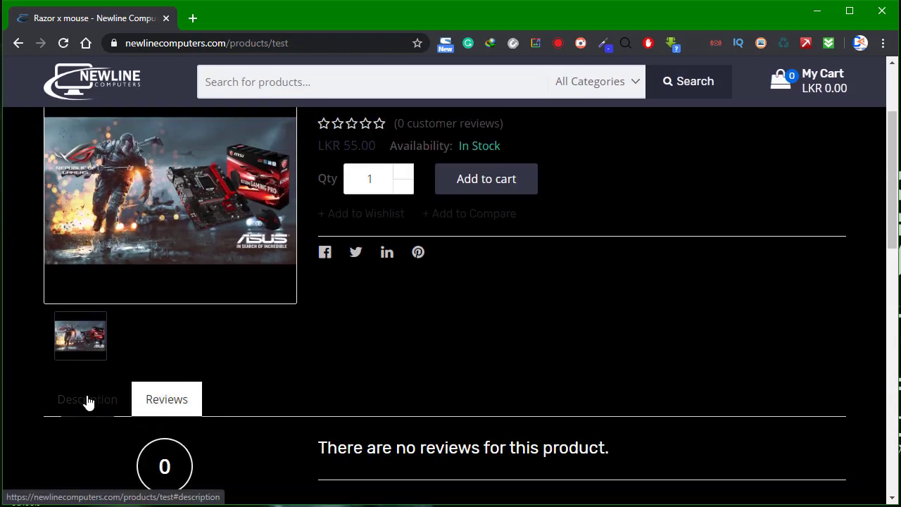
click(86, 402)
scroll(319, 382, up, 2)
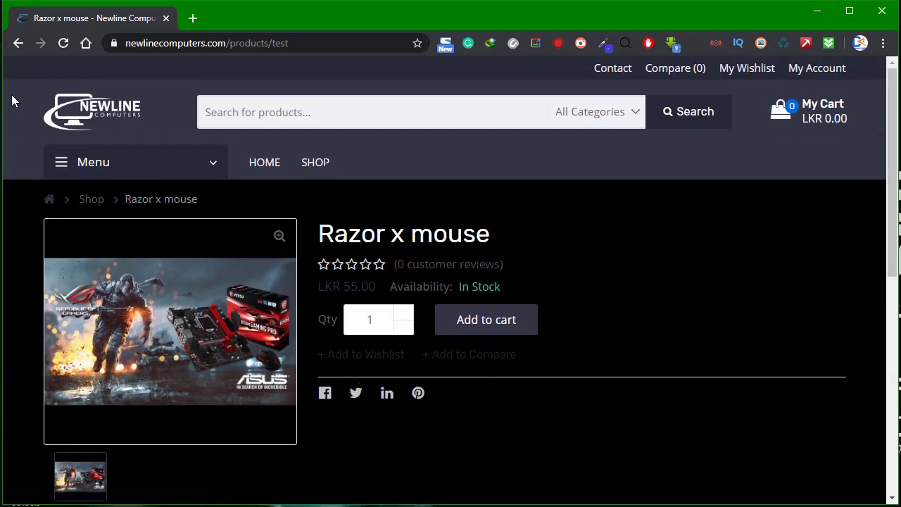
click(18, 43)
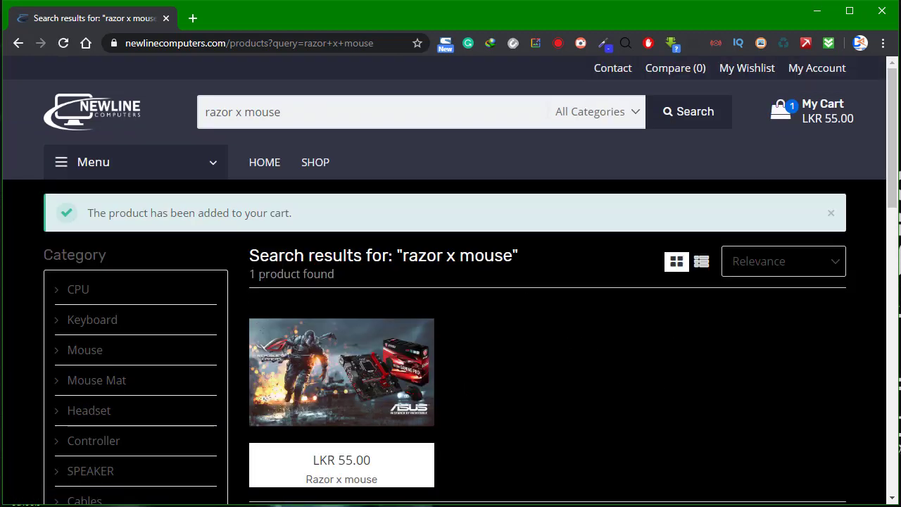
Open the full cart page from My Cart, listing Razor x mouse at LKR 55.00.
drag(90, 213, 296, 213)
click(296, 213)
mouse_move(837, 121)
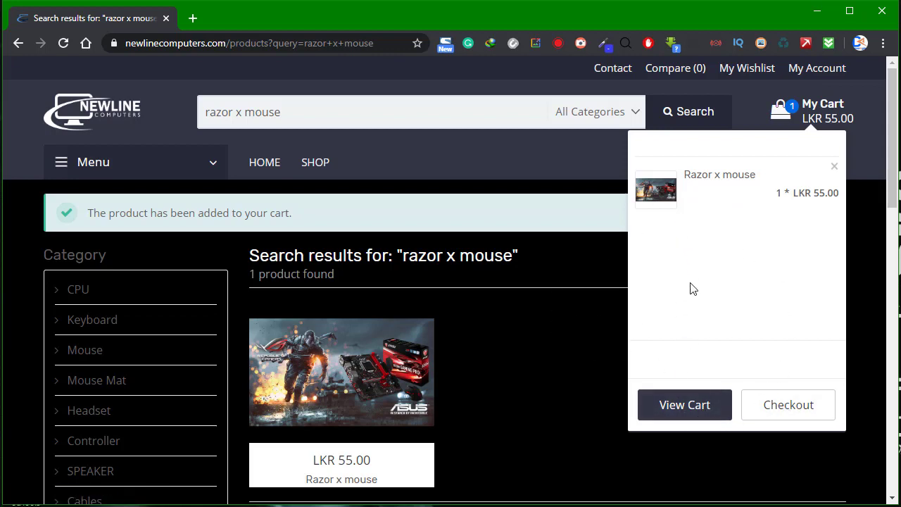
click(705, 408)
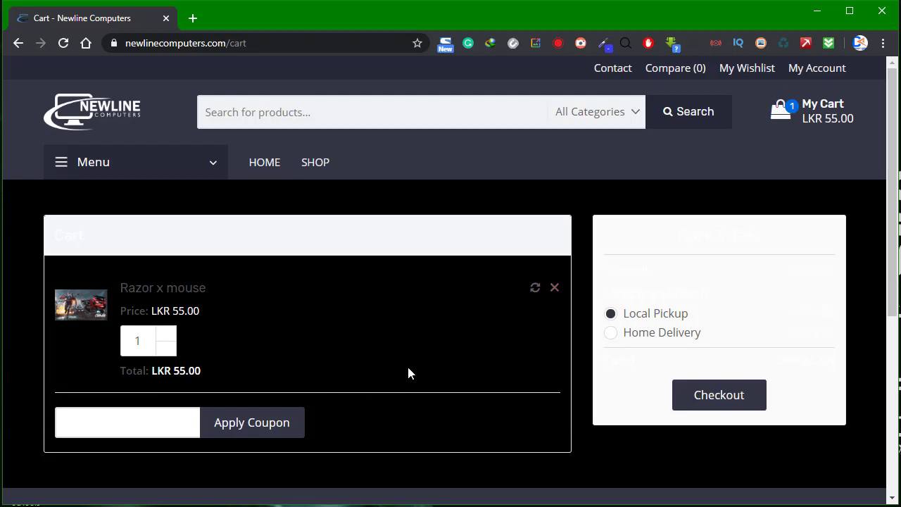
Toggle the cart's delivery option between Home Delivery and Local Pickup.
scroll(380, 380, down, 4)
scroll(380, 380, up, 4)
click(638, 337)
click(620, 317)
Go to checkout and autofill the Email and Phone fields from saved details.
click(729, 393)
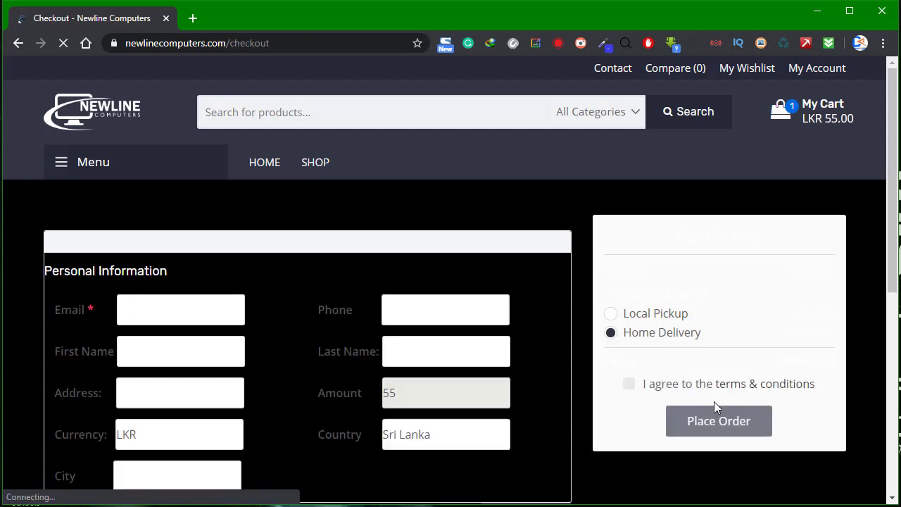
scroll(537, 395, down, 1)
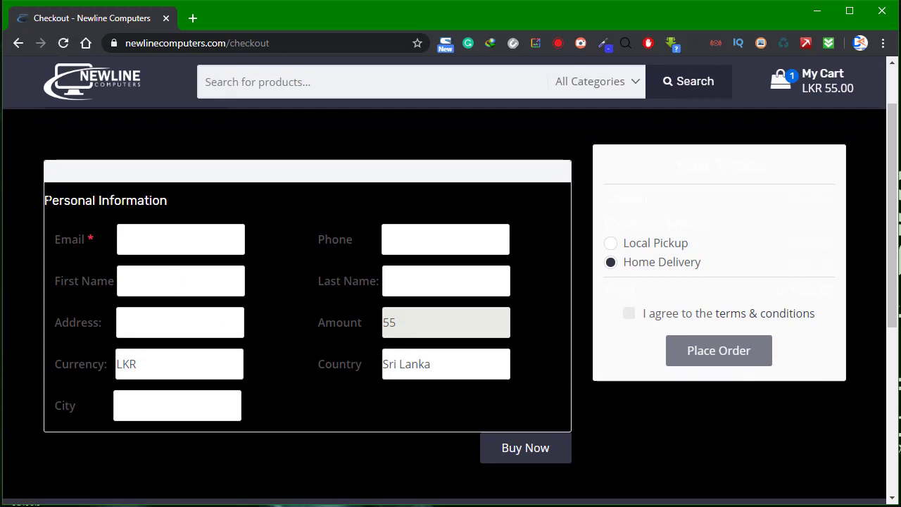
drag(44, 200, 219, 209)
click(219, 209)
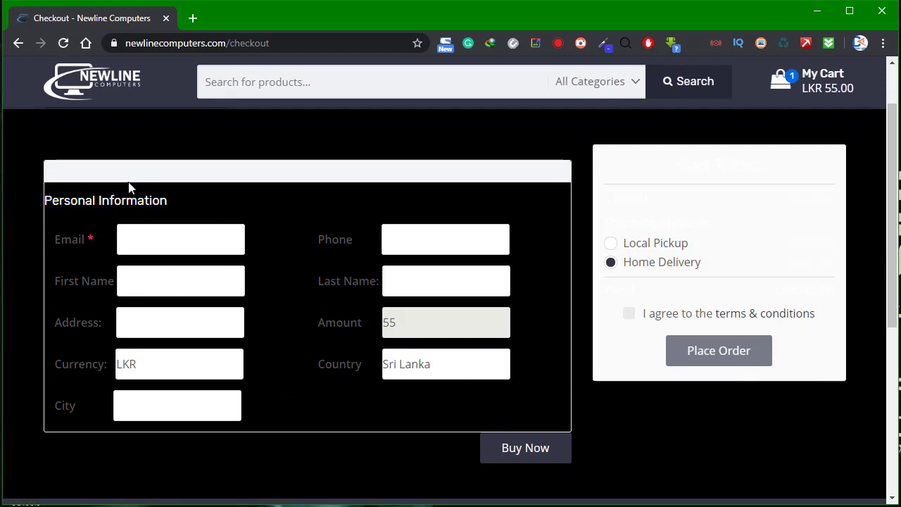
click(167, 233)
click(171, 277)
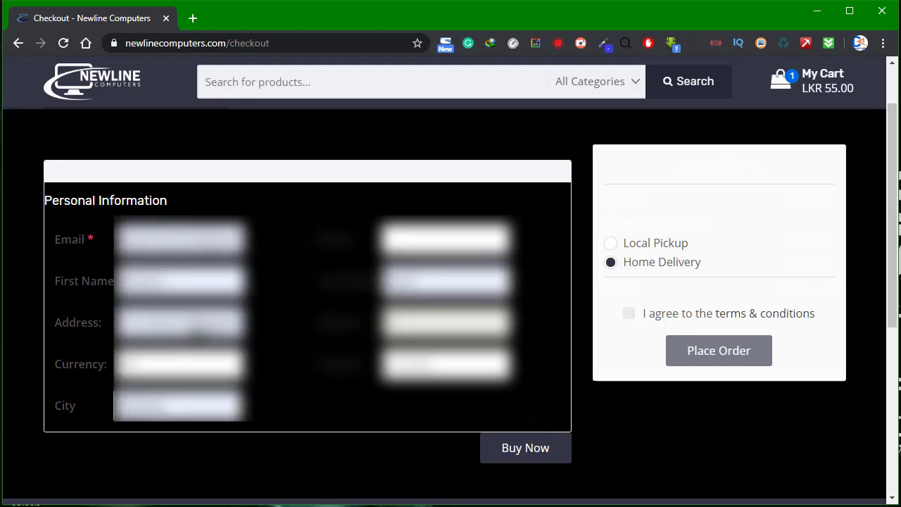
click(445, 239)
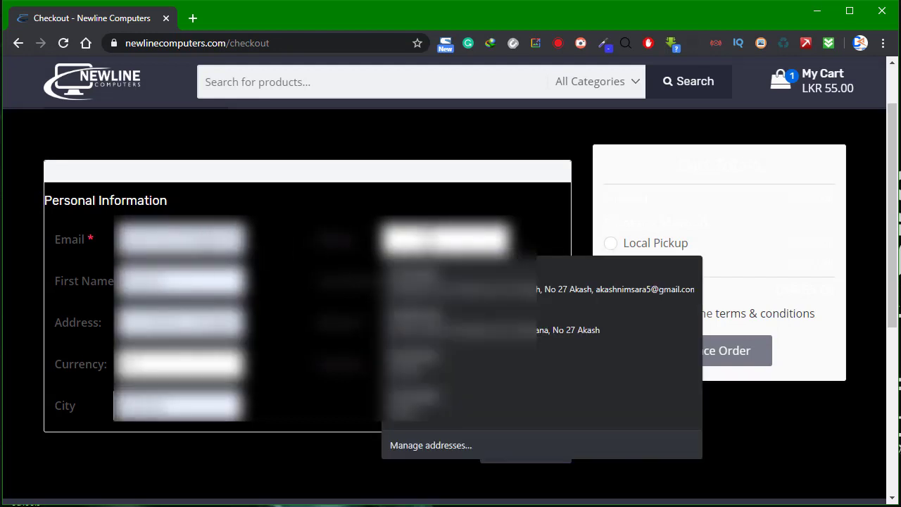
key(Return)
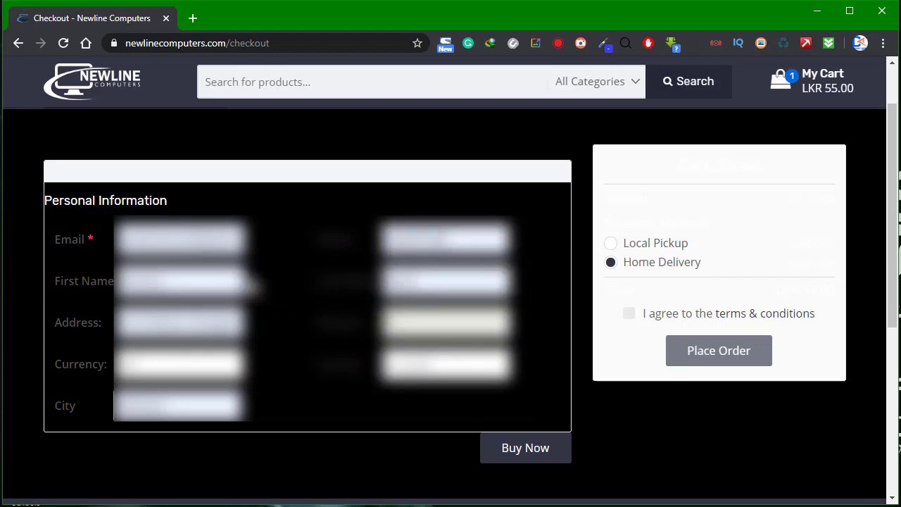
Autofill the name and address fields of the checkout form from a saved address.
click(185, 280)
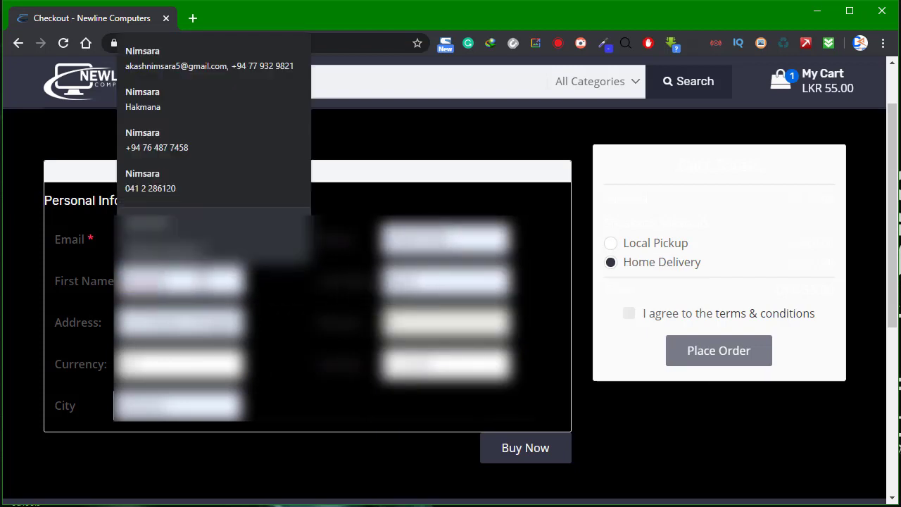
click(451, 281)
key(Down)
key(Return)
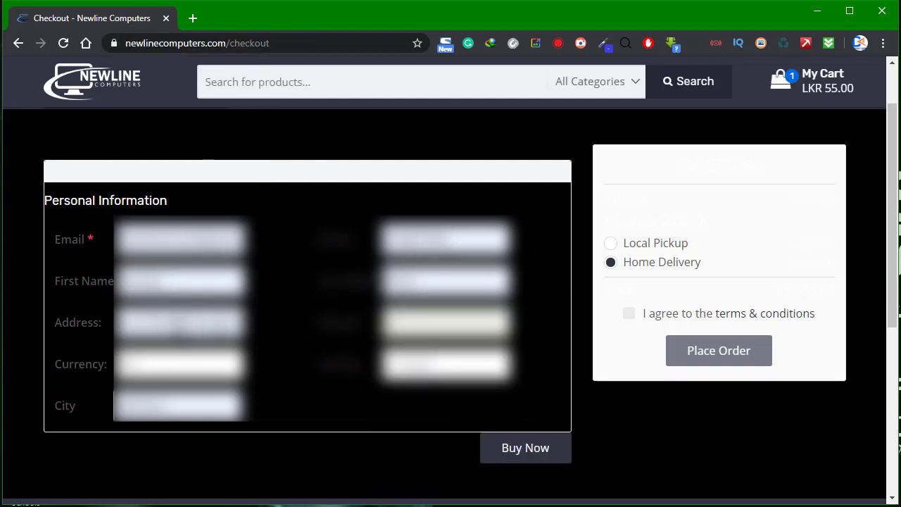
click(211, 322)
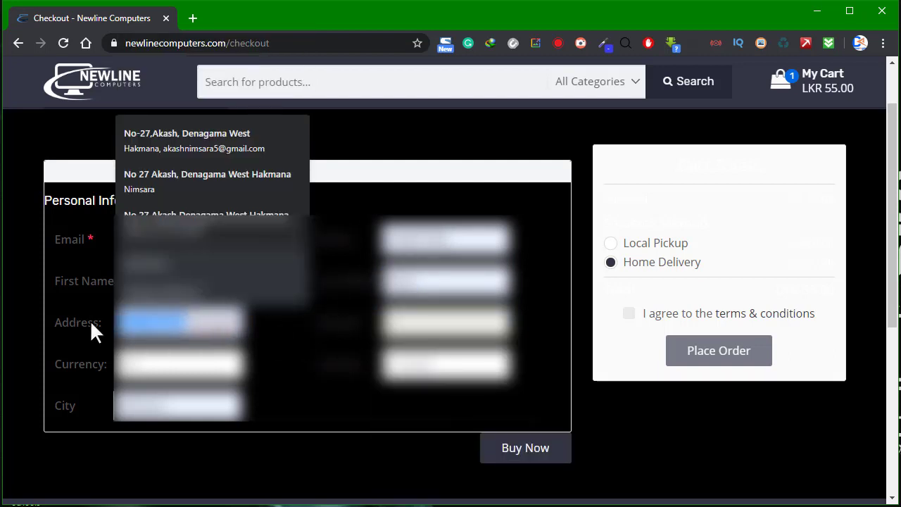
click(450, 366)
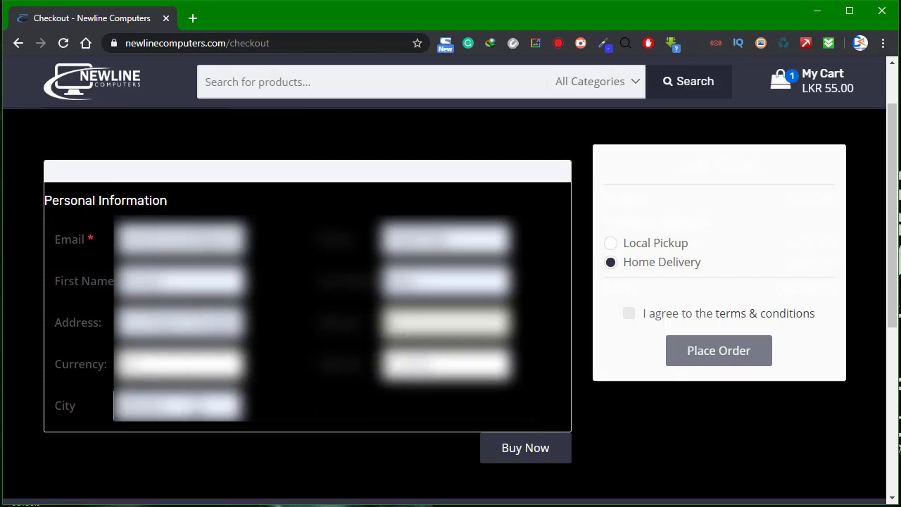
click(194, 405)
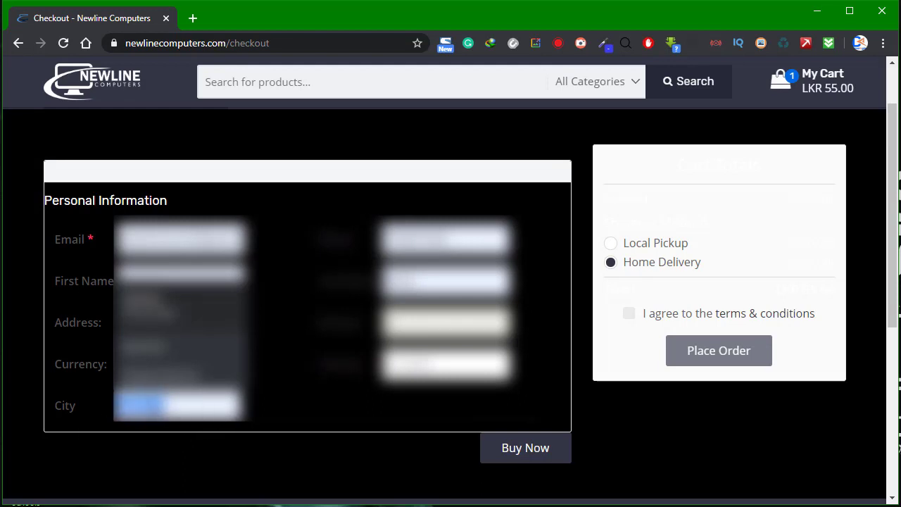
click(195, 405)
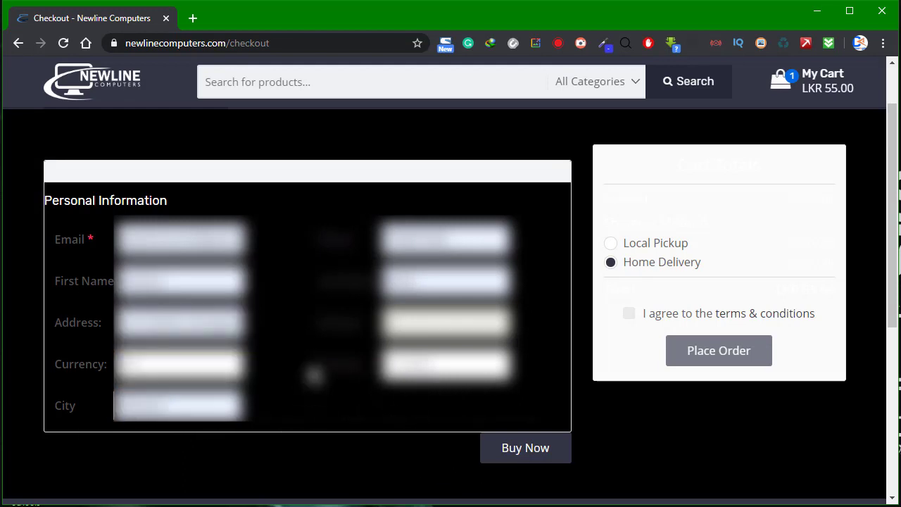
Keep Home Delivery, accept the terms and conditions, and place the order.
click(646, 246)
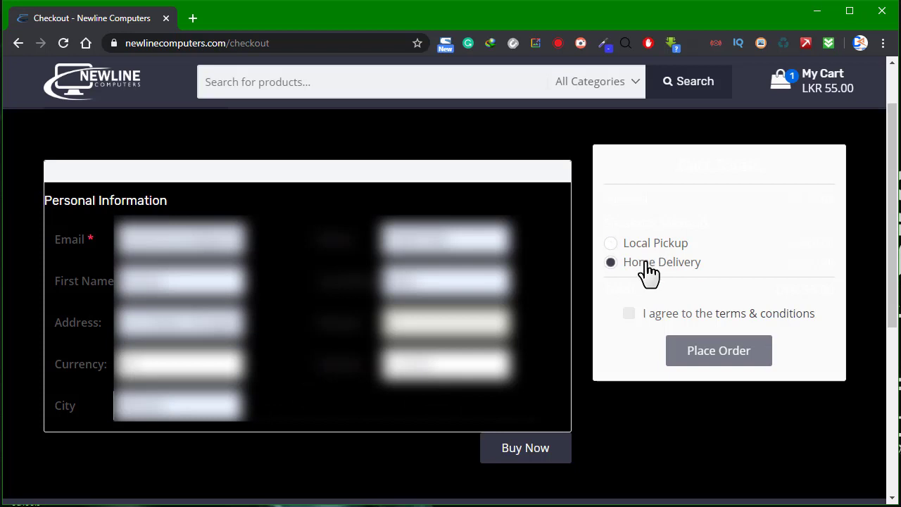
click(646, 318)
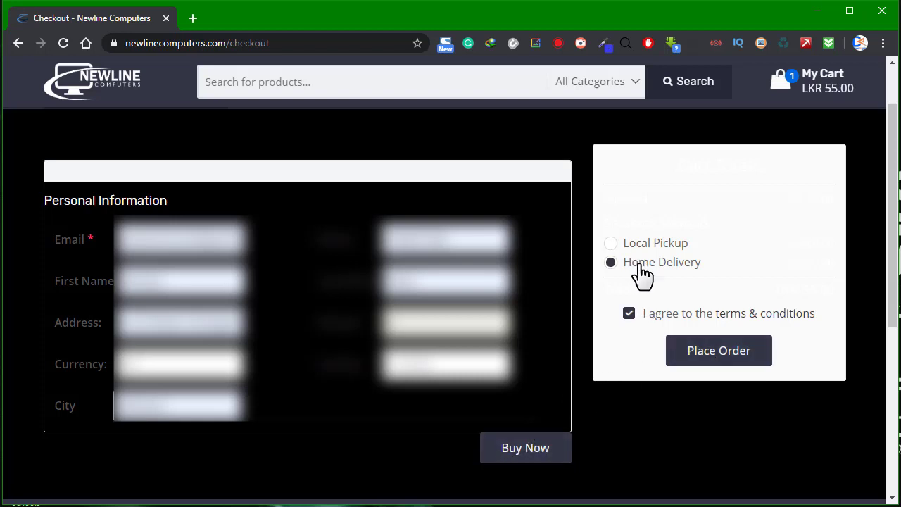
click(535, 444)
Proceed to PayHere and review its card, mobile wallet and internet banking options for Rs. 55.00.
click(718, 364)
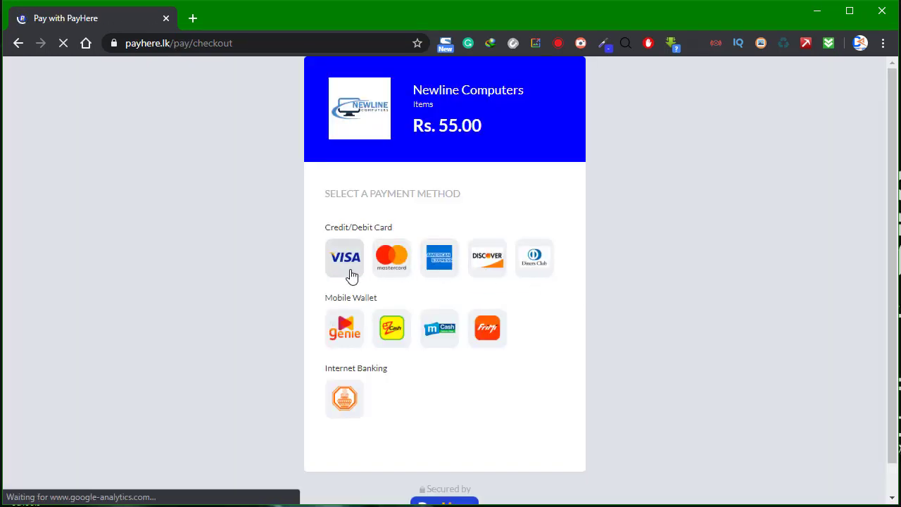
scroll(346, 268, down, 1)
scroll(345, 268, down, 1)
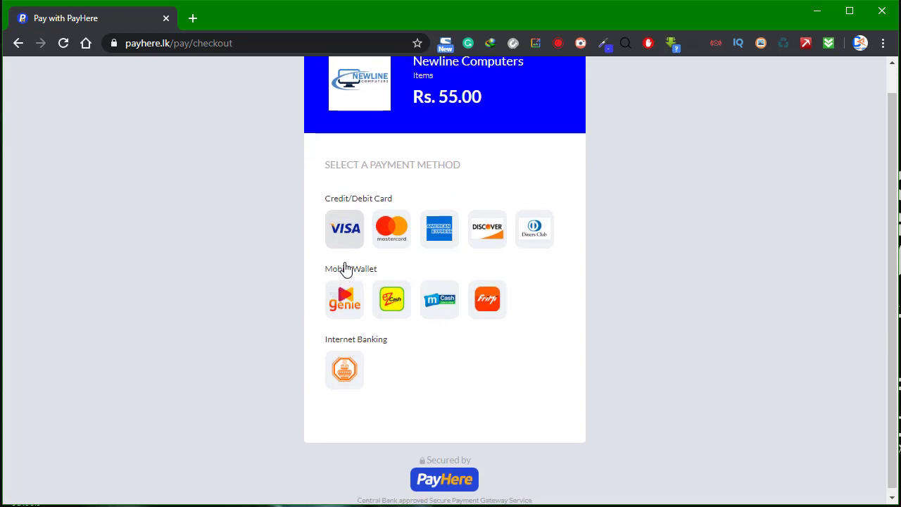
scroll(345, 268, up, 1)
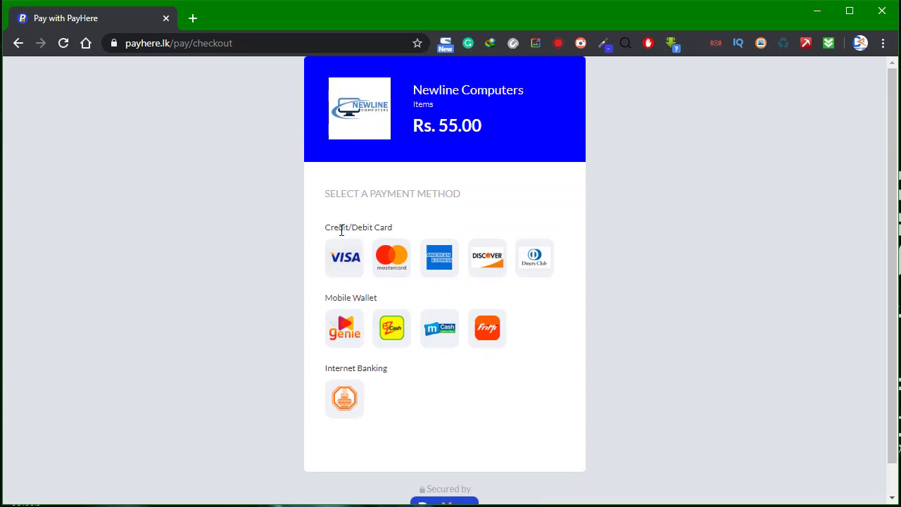
Choose VISA and fill the card form from the saved card details.
click(345, 266)
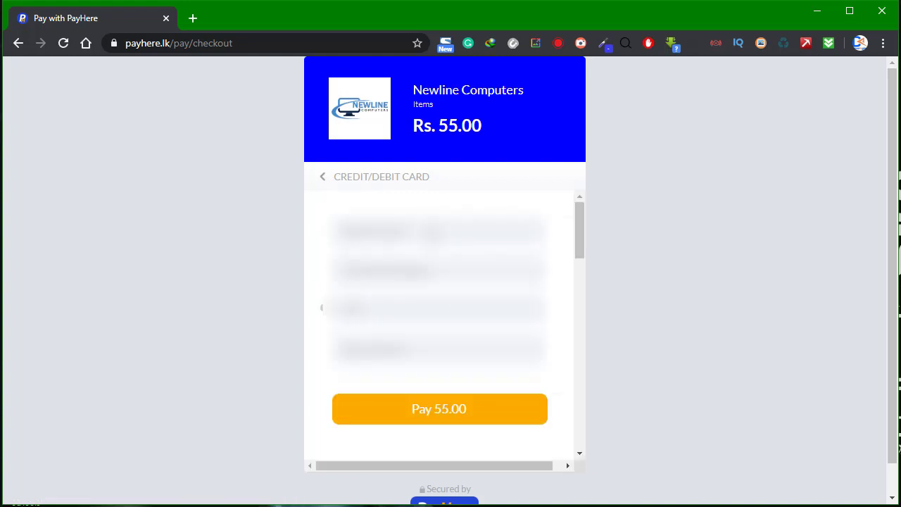
click(437, 229)
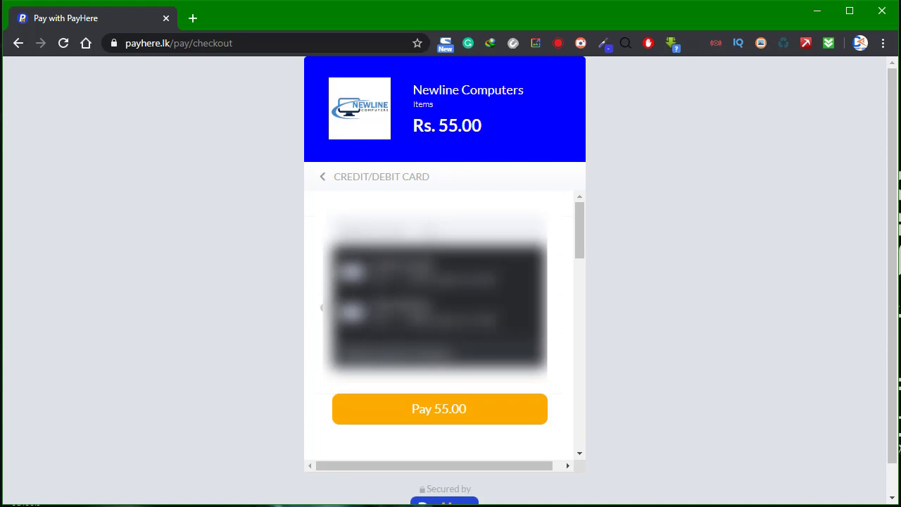
click(423, 271)
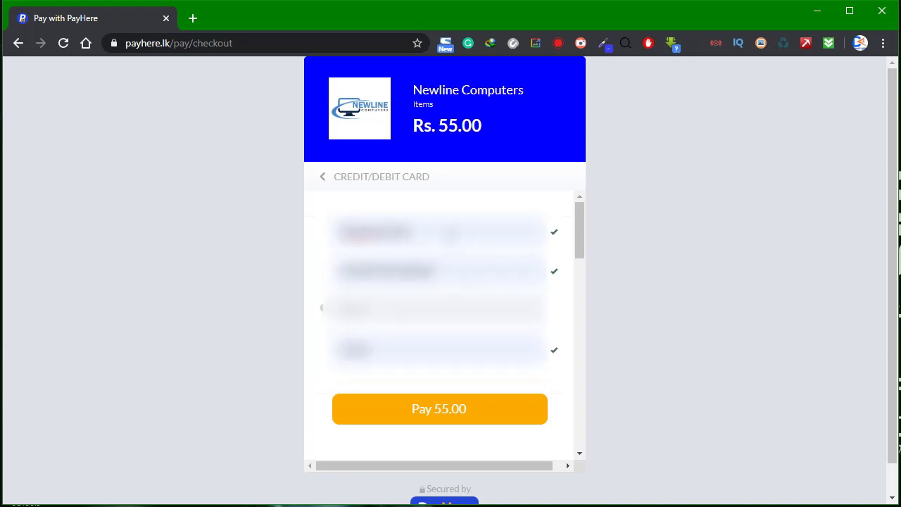
click(331, 232)
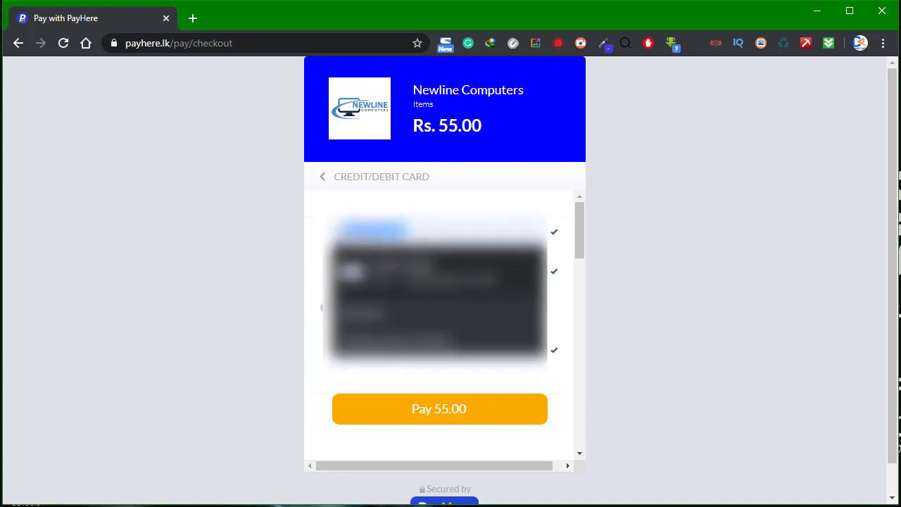
click(555, 212)
click(331, 271)
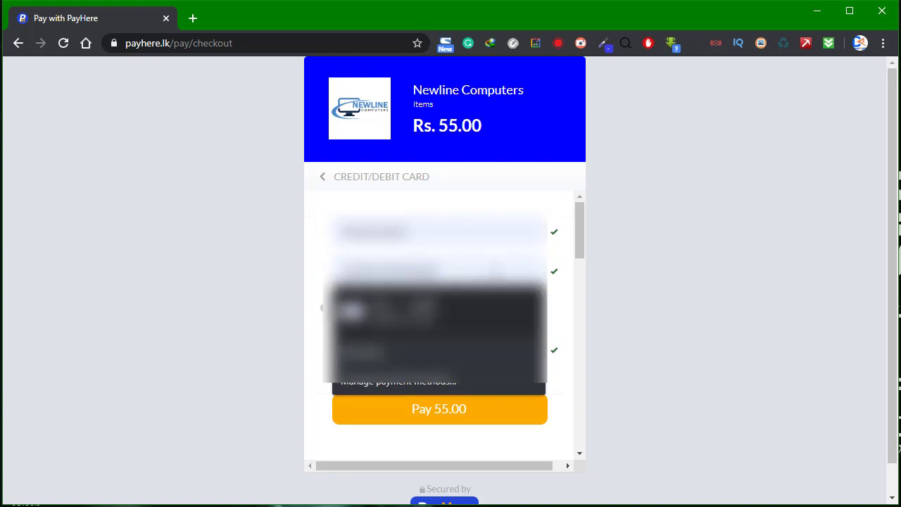
key(Escape)
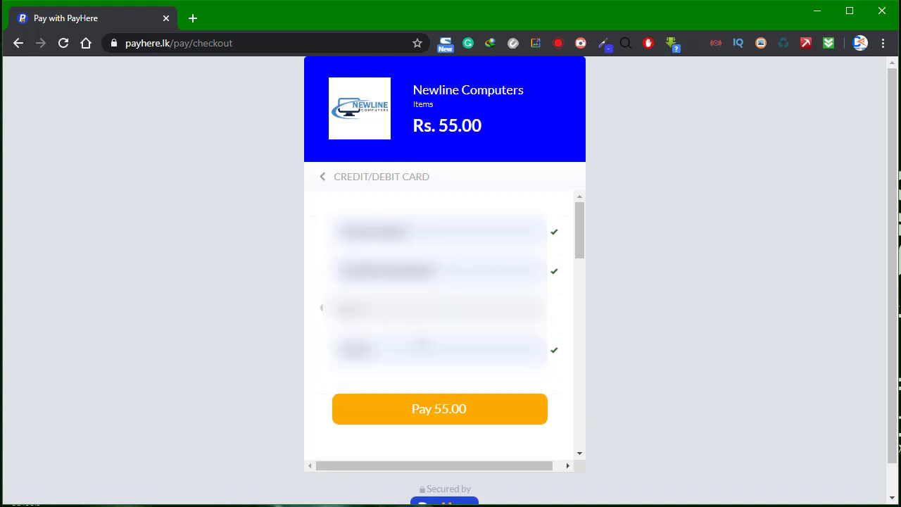
Enter the card's security code and pay 55.00.
click(324, 316)
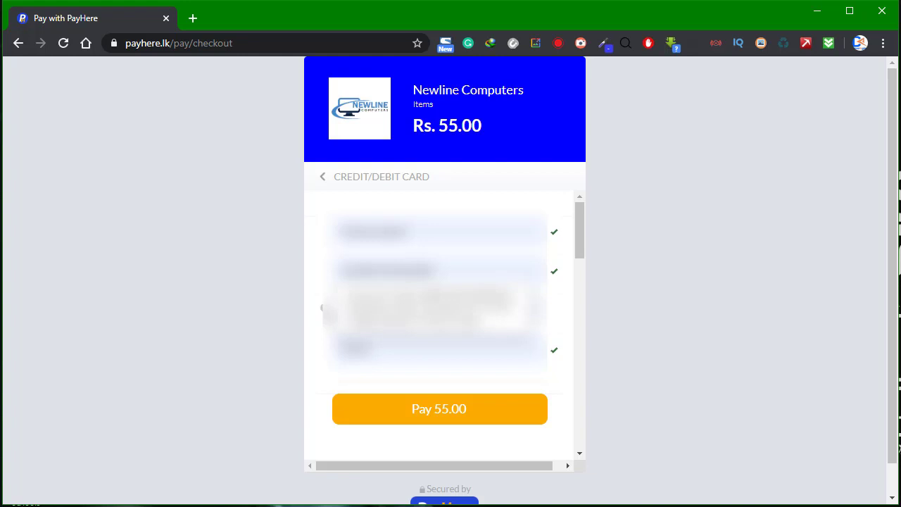
click(321, 307)
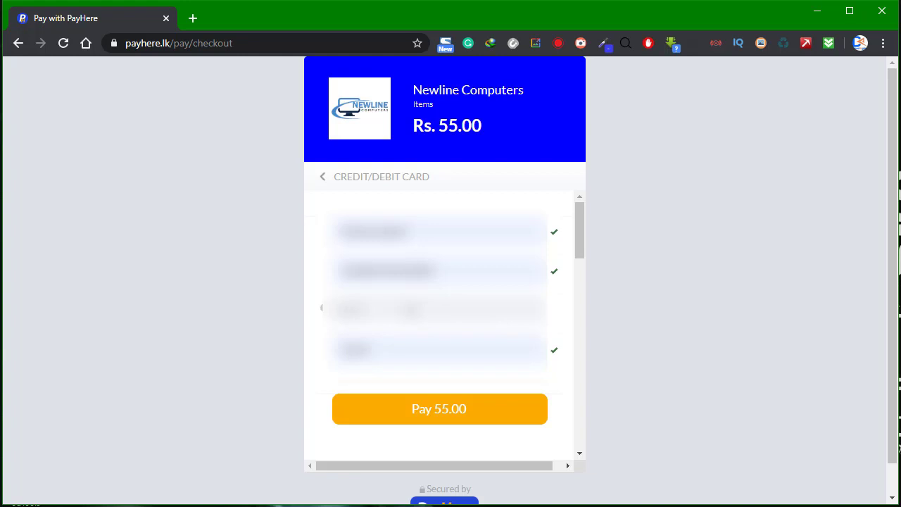
text(123)
click(437, 409)
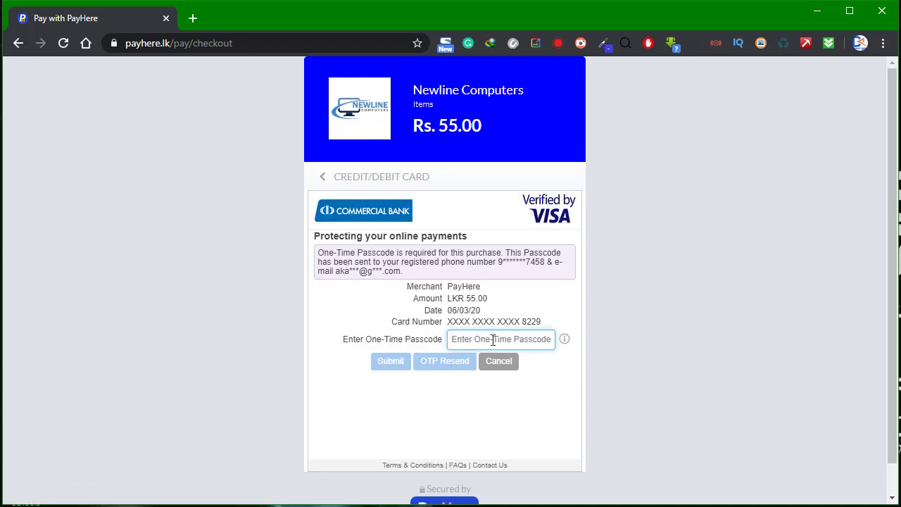
Enter the bank's one-time passcode and submit it to approve the payment.
text(1)
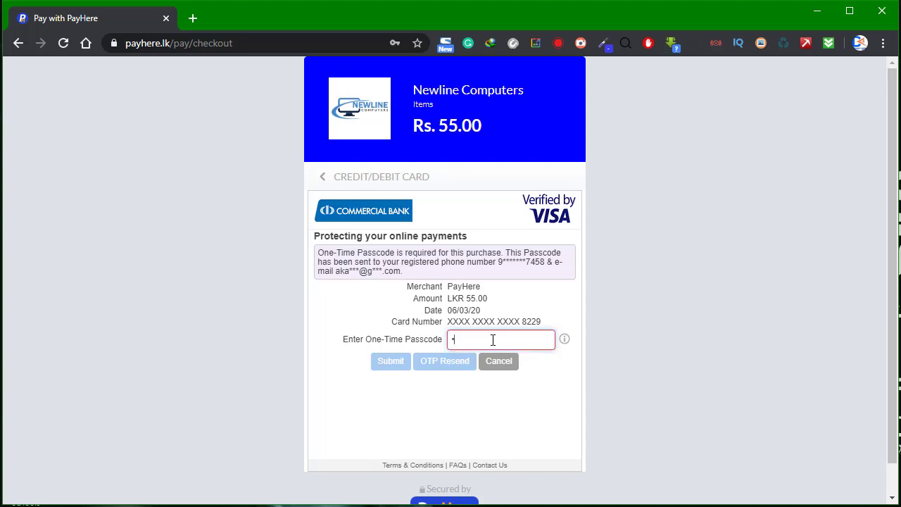
text(1)
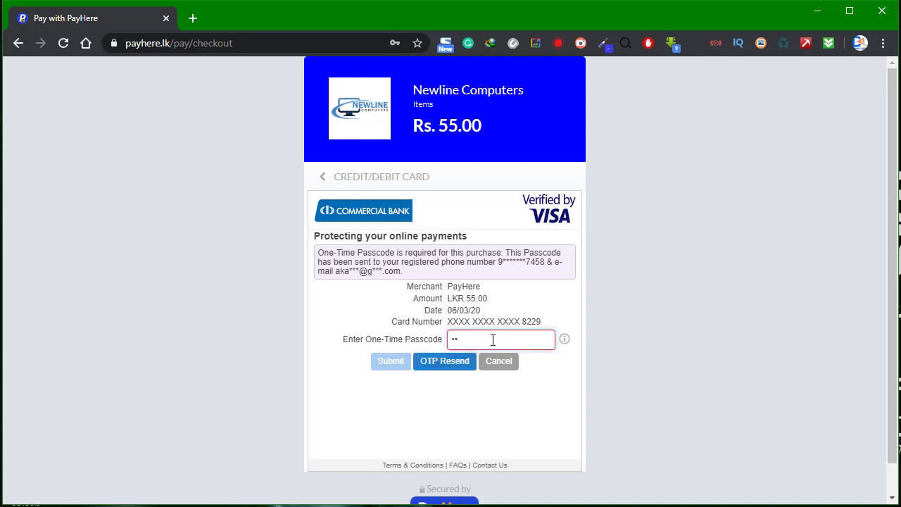
text(1111)
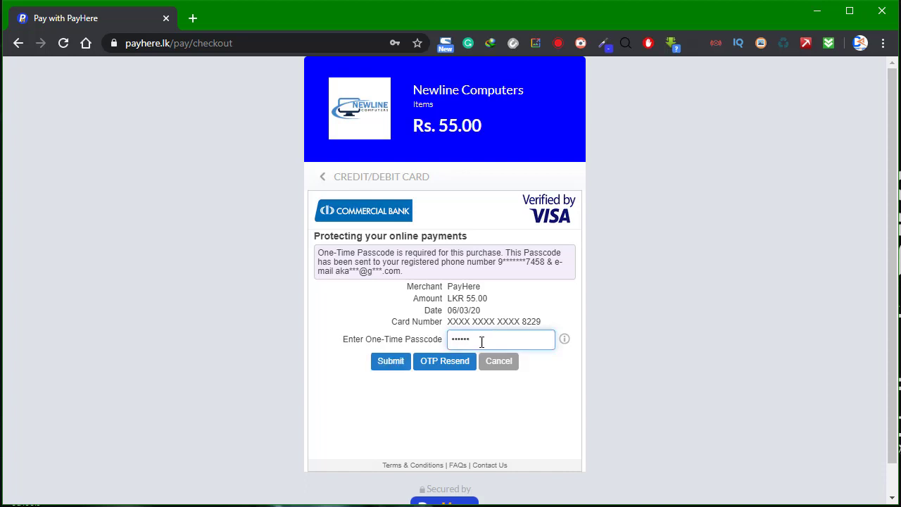
click(393, 363)
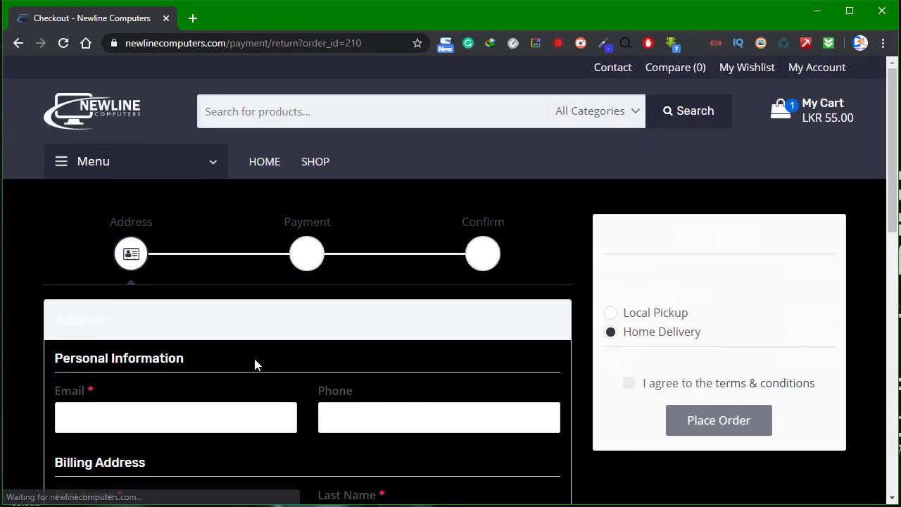
Refill the billing contact fields from saved details.
scroll(254, 364, down, 6)
scroll(255, 364, up, 6)
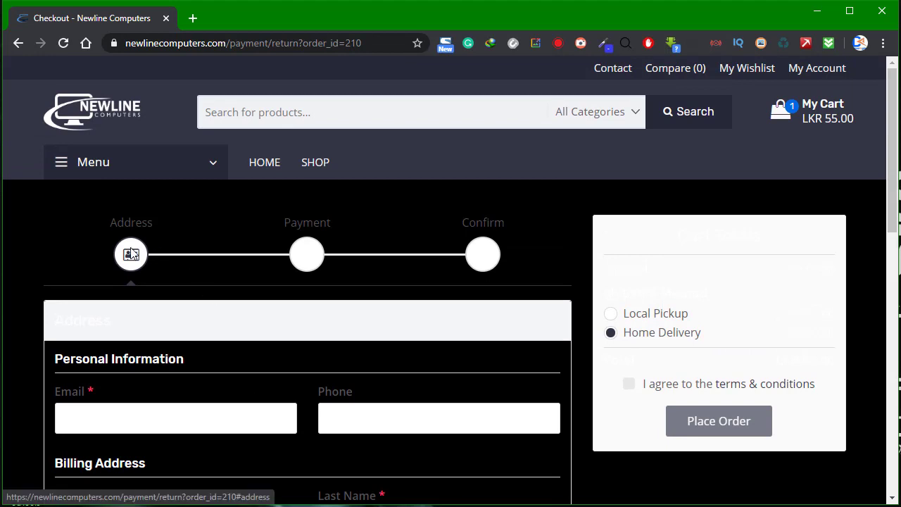
scroll(131, 281, down, 2)
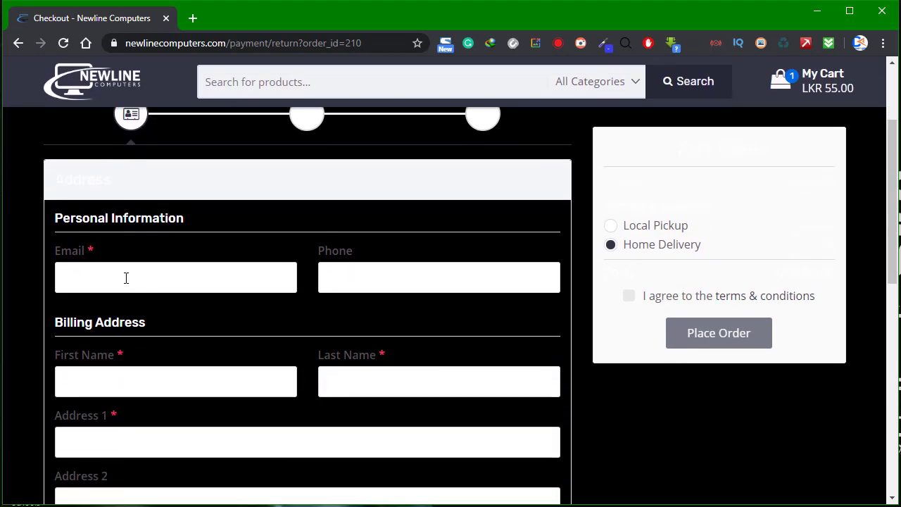
click(131, 283)
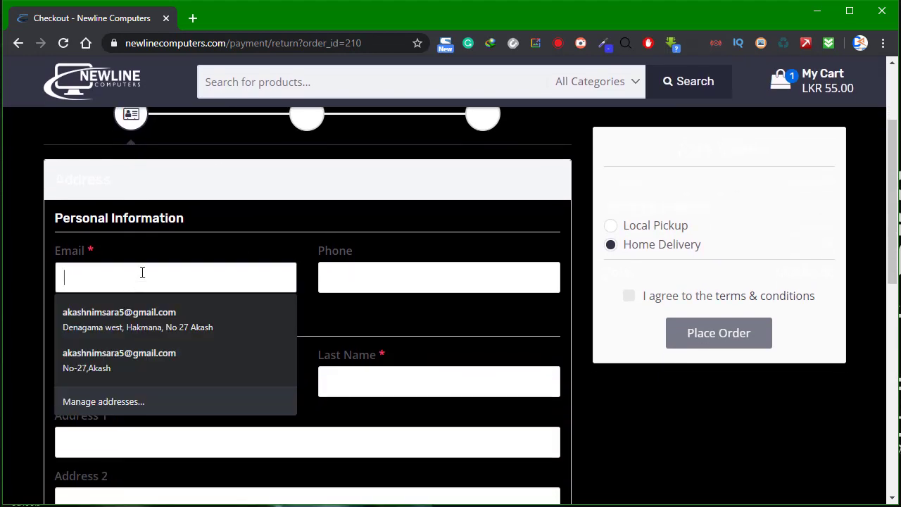
click(167, 233)
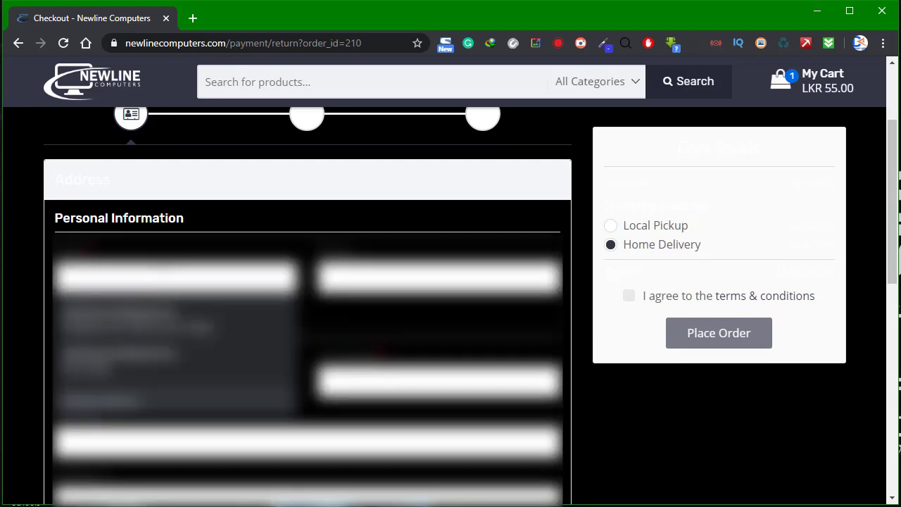
scroll(458, 203, down, 1)
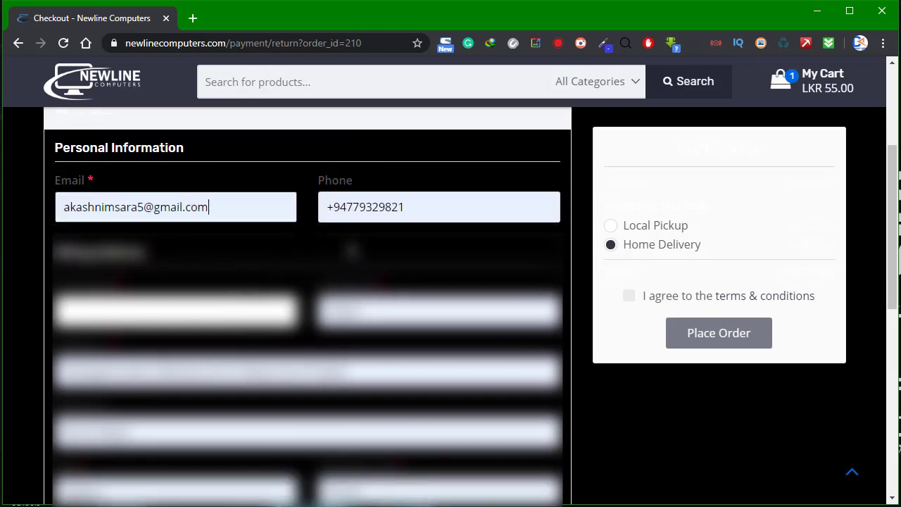
Replace the phone number with a new one and fill the Email from a saved suggestion.
triple_click(458, 203)
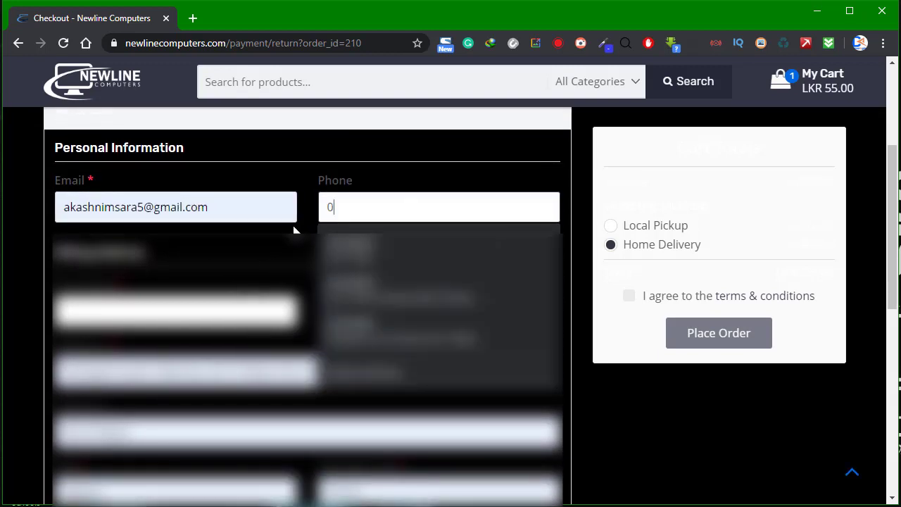
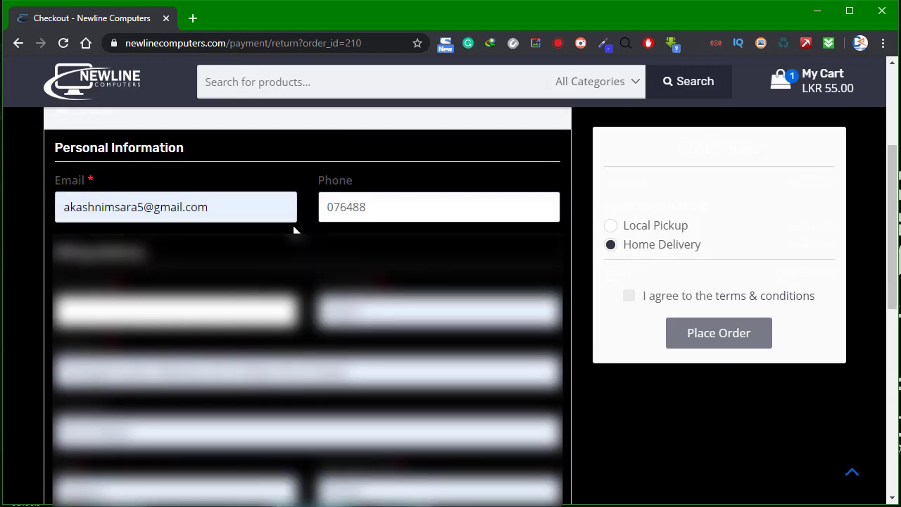
key(Tab)
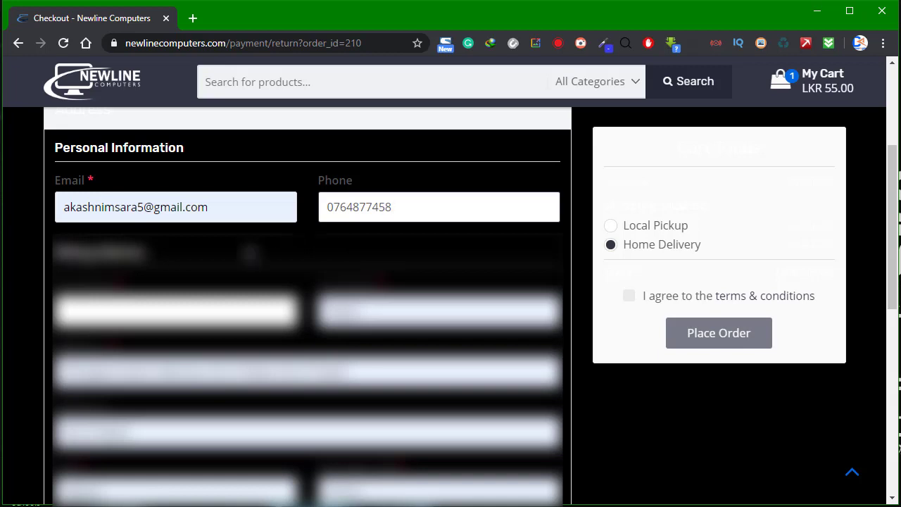
click(147, 159)
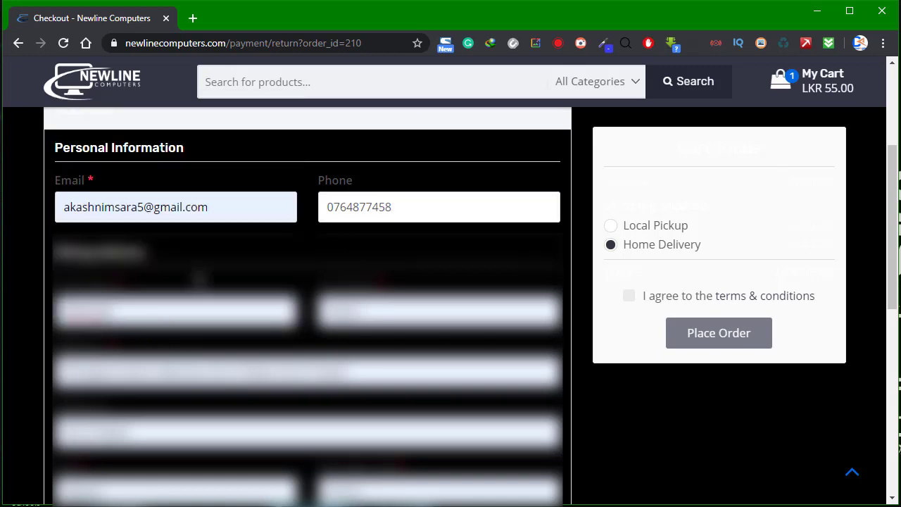
Delete the duplicated trailing text from Address 1 and dismiss the autofill suggestions.
scroll(148, 159, down, 1)
scroll(308, 303, down, 1)
drag(346, 229, 206, 230)
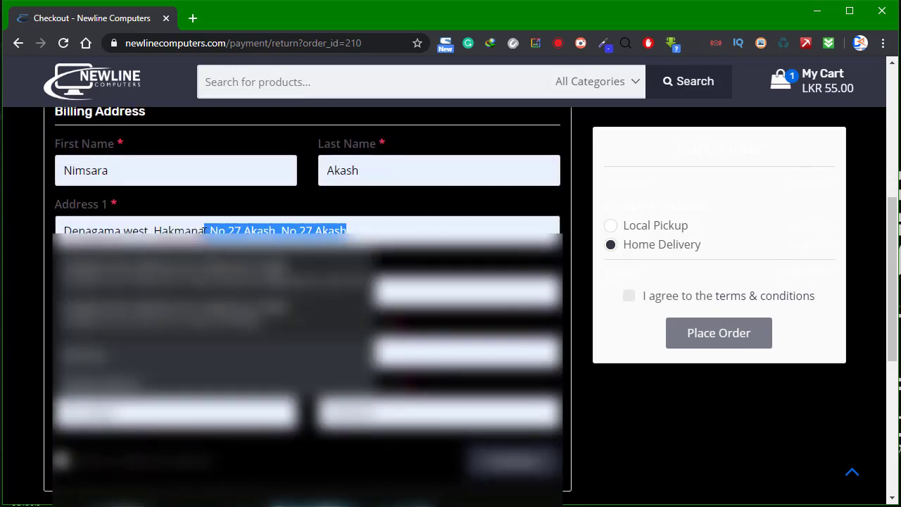
key(BackSpace)
scroll(221, 225, up, 2)
scroll(221, 225, down, 2)
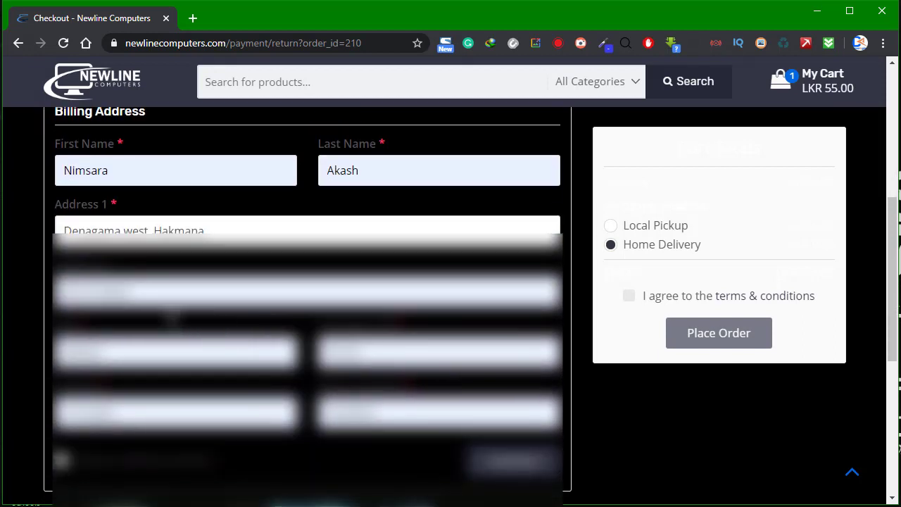
click(307, 291)
key(Escape)
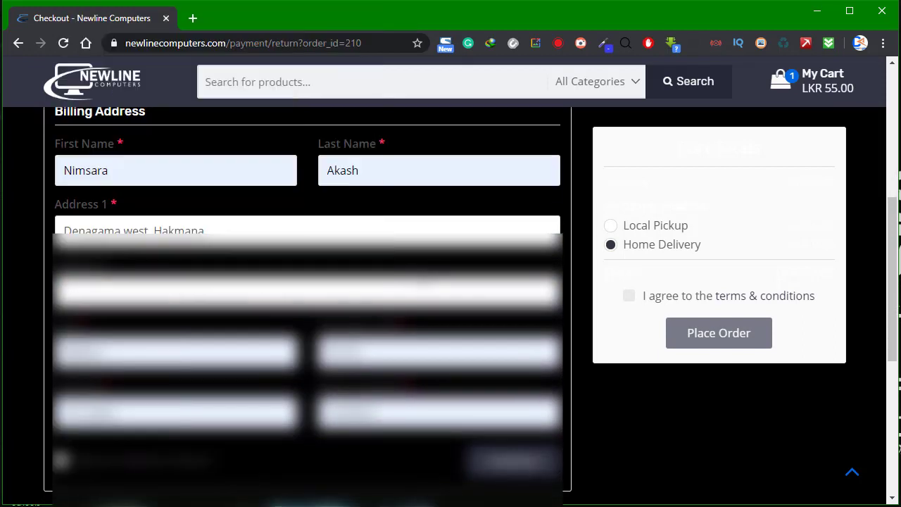
scroll(308, 176, down, 1)
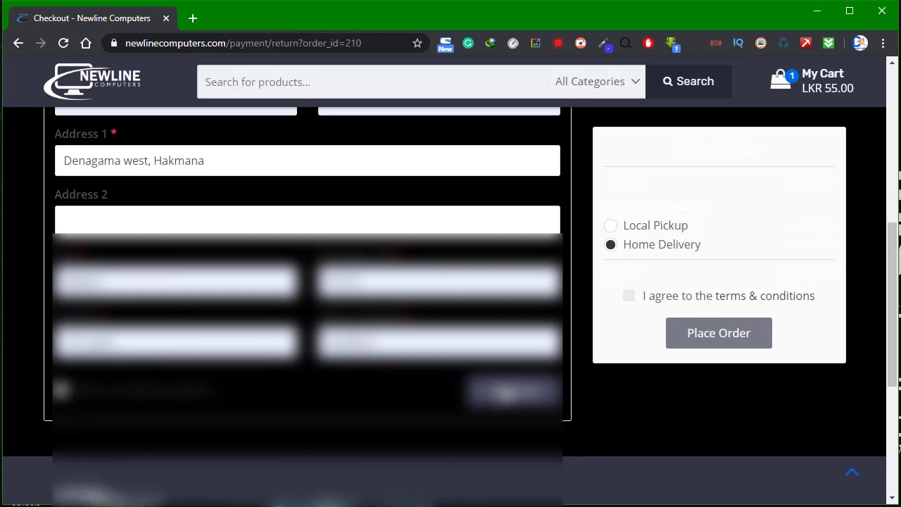
scroll(505, 391, up, 1)
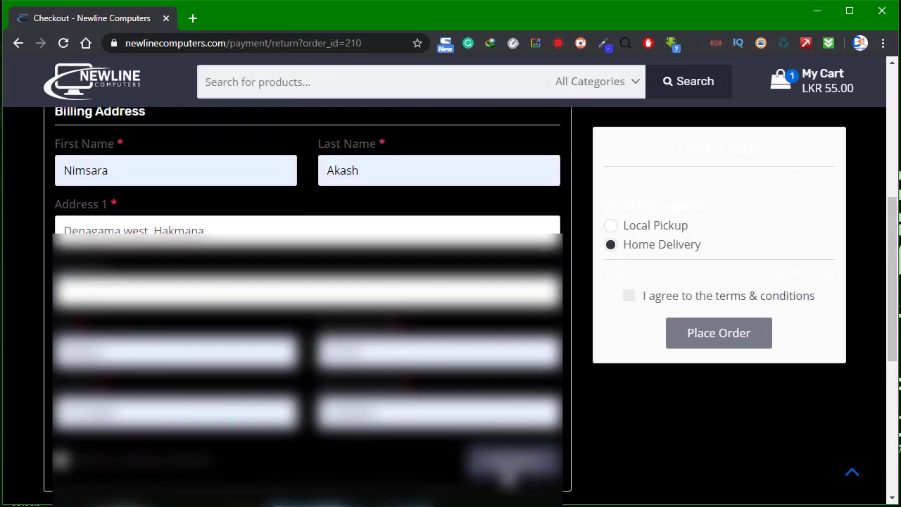
scroll(506, 477, down, 5)
scroll(500, 461, up, 5)
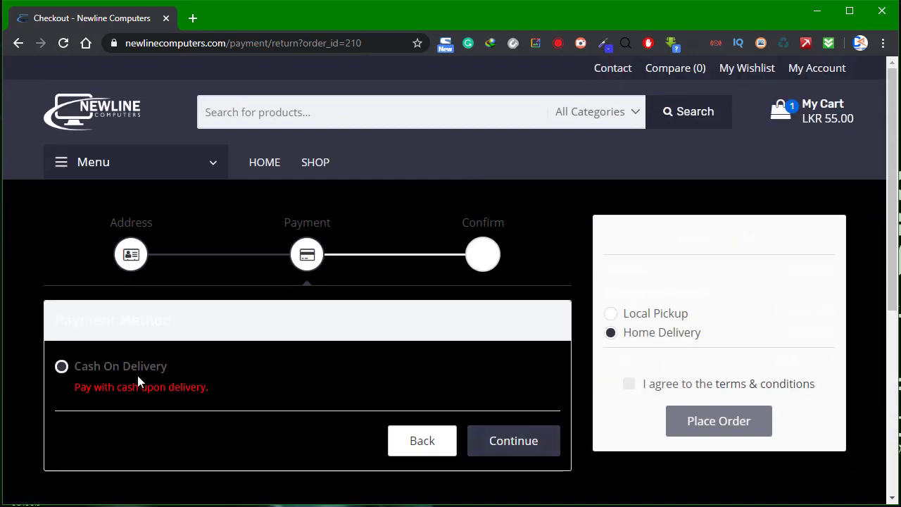
Continue from the Cash On Delivery payment step to the Confirm step.
scroll(117, 370, down, 1)
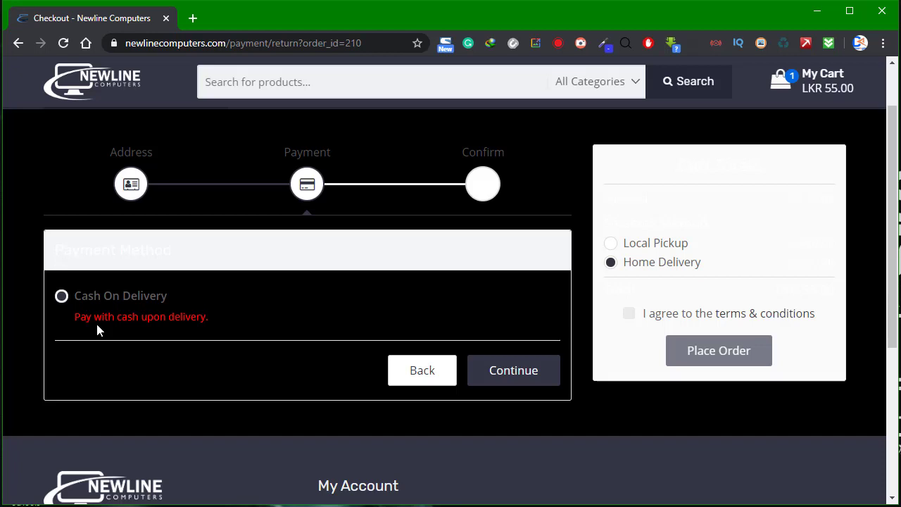
click(514, 373)
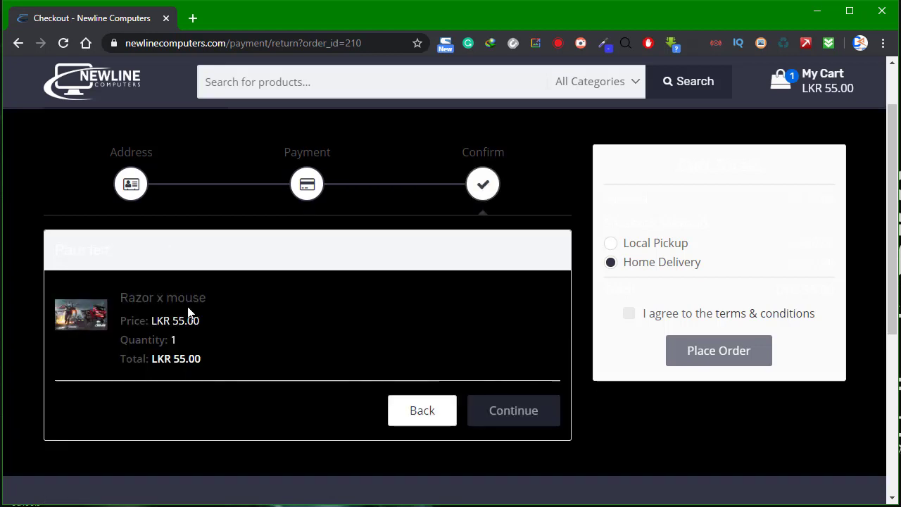
Check the item list showing Razor x mouse at quantity 1.
triple_click(76, 246)
click(197, 253)
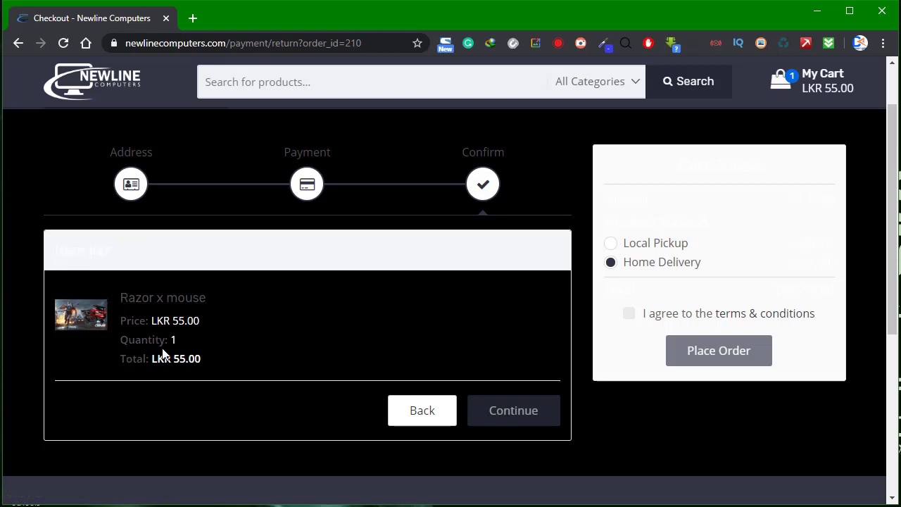
drag(163, 349, 199, 346)
click(200, 343)
Keep Home Delivery, agree to the terms and conditions, and place the order.
click(625, 246)
click(629, 260)
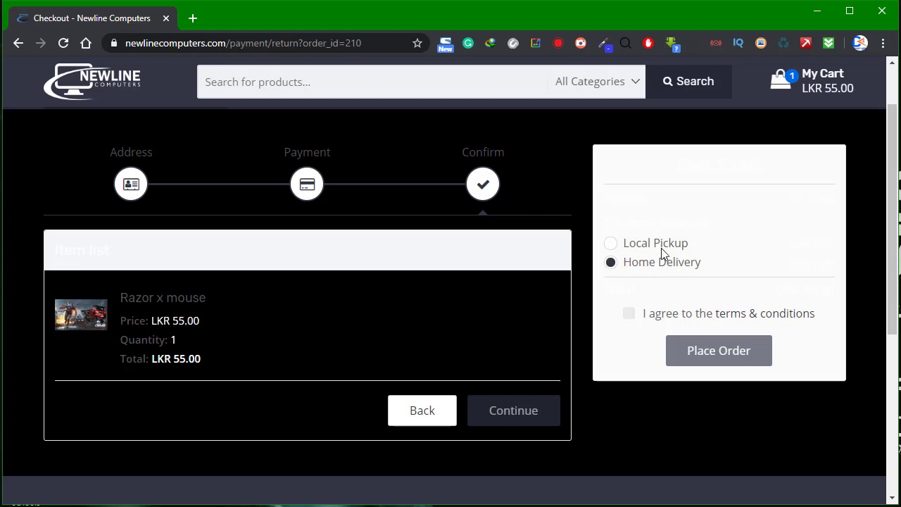
click(630, 315)
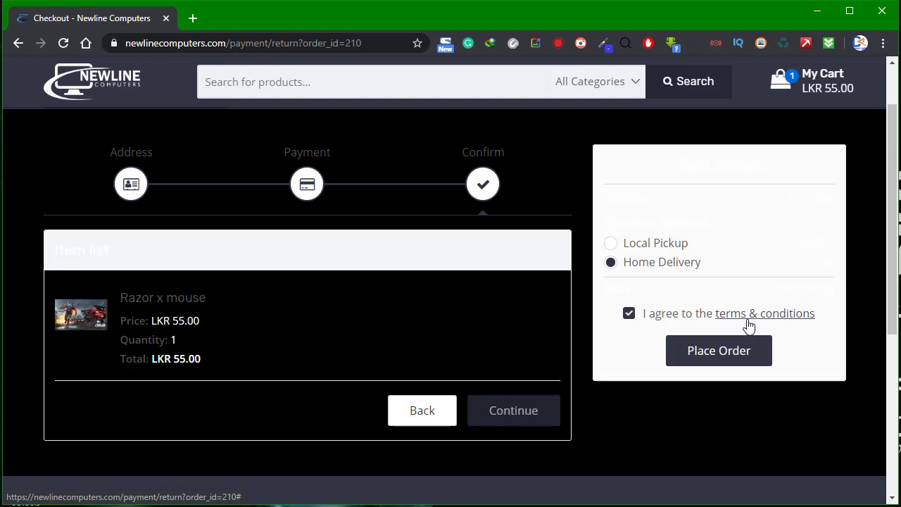
click(629, 324)
click(628, 323)
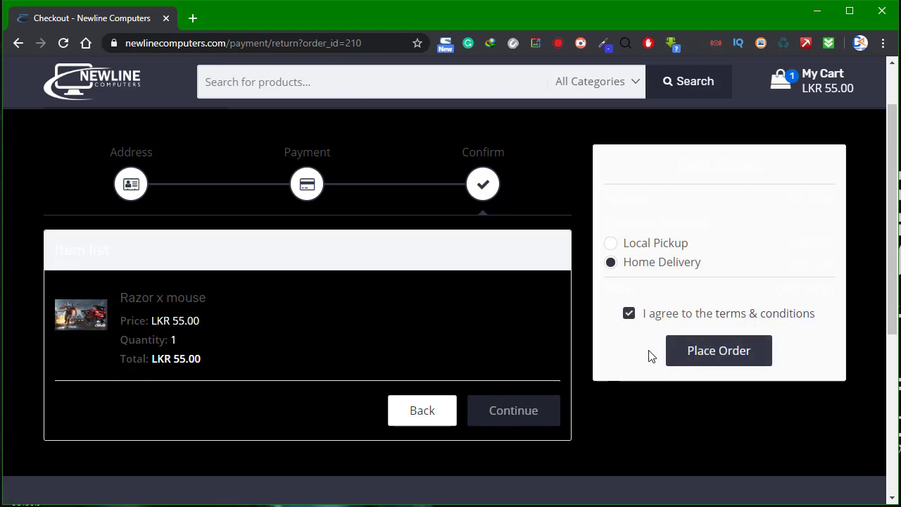
click(717, 359)
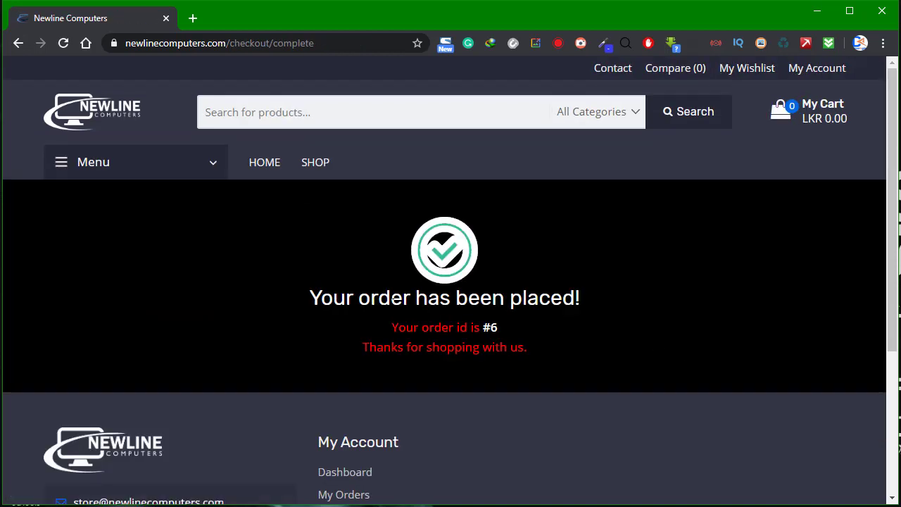
Check the order-placed message and order #6 ID line, then go to the My Account dashboard.
drag(310, 298, 586, 298)
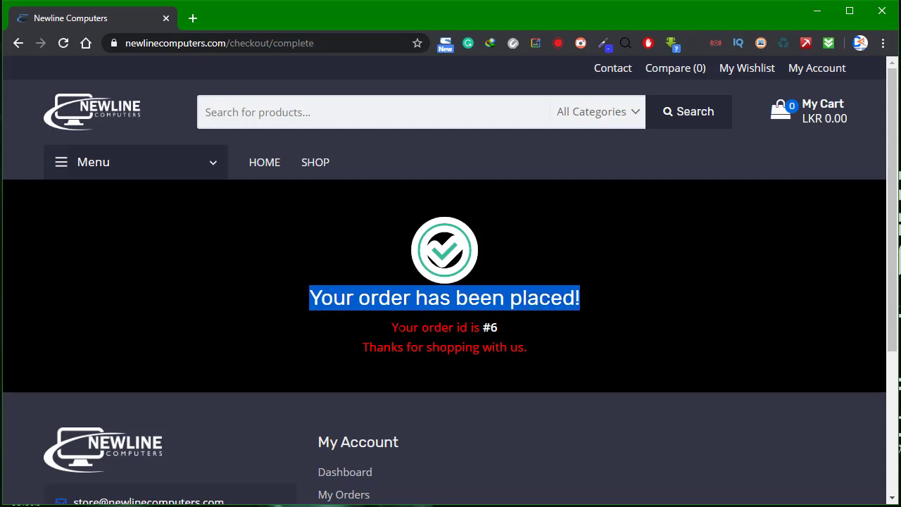
drag(391, 327, 509, 325)
click(455, 327)
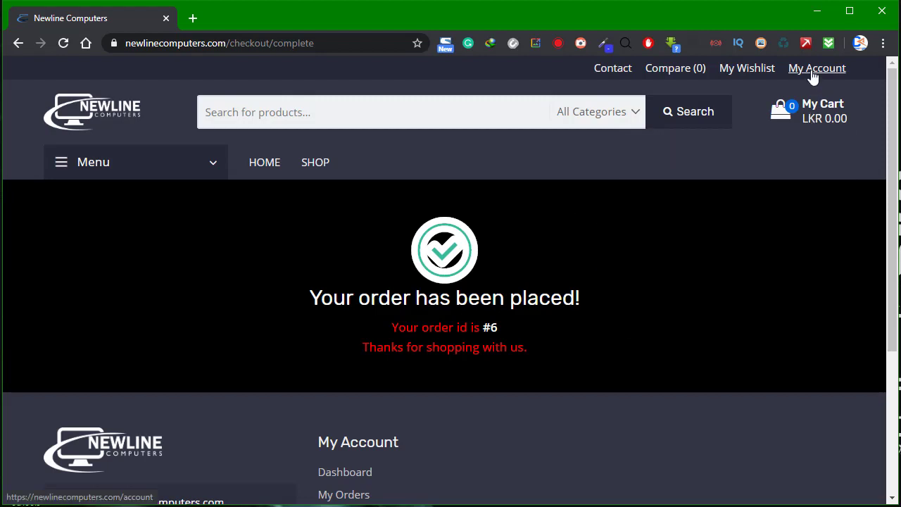
click(813, 73)
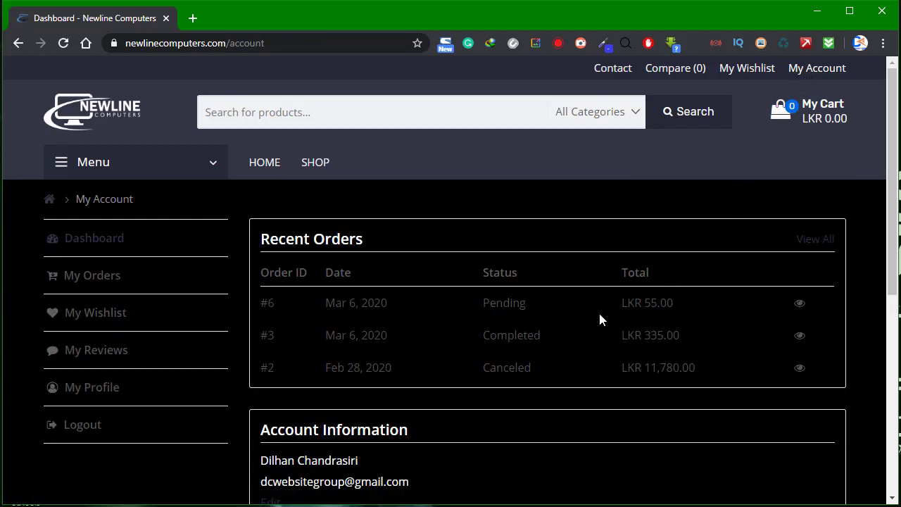
Scroll through the dashboard's Recent Orders table and reload the account dashboard.
scroll(438, 252, down, 2)
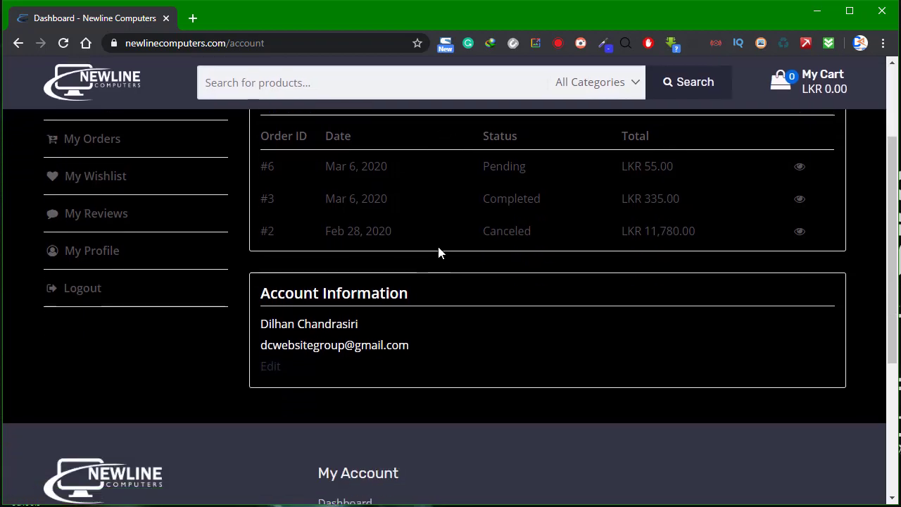
scroll(438, 252, down, 3)
scroll(446, 298, up, 4)
scroll(430, 340, down, 4)
scroll(430, 338, up, 5)
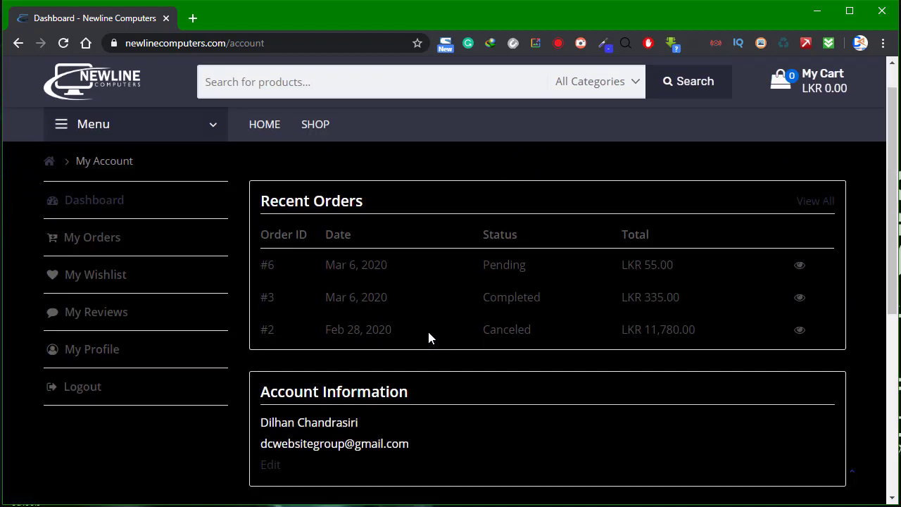
scroll(429, 338, up, 1)
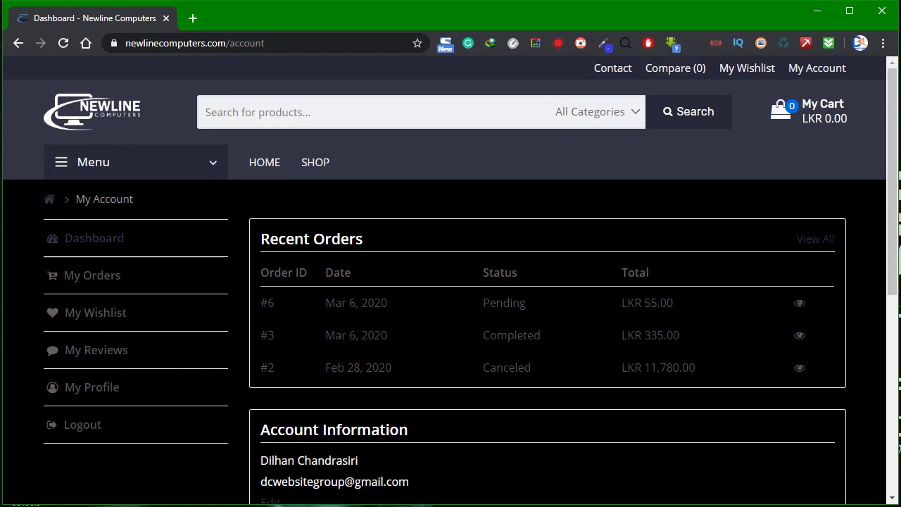
click(801, 75)
Confirm the newest order's date and Pending status, then open My Reviews.
scroll(418, 336, down, 1)
scroll(398, 316, up, 1)
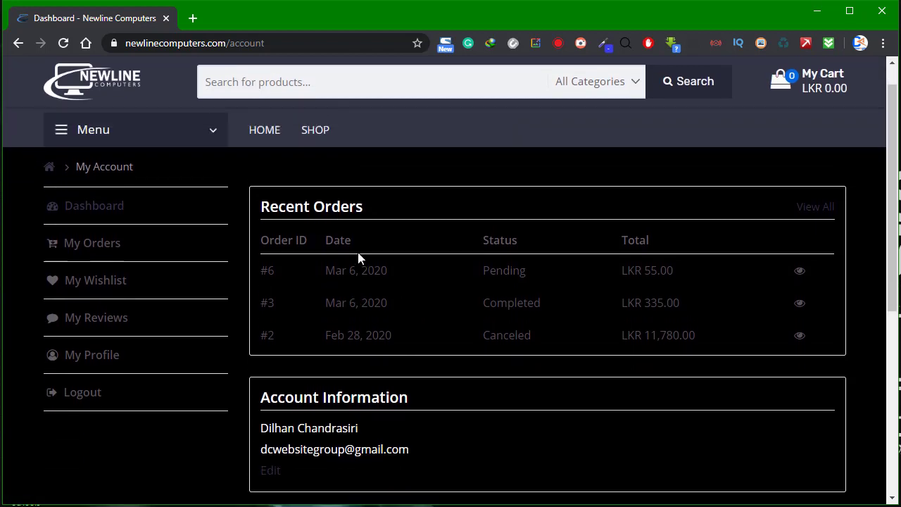
drag(328, 309, 334, 310)
drag(482, 303, 537, 295)
click(468, 313)
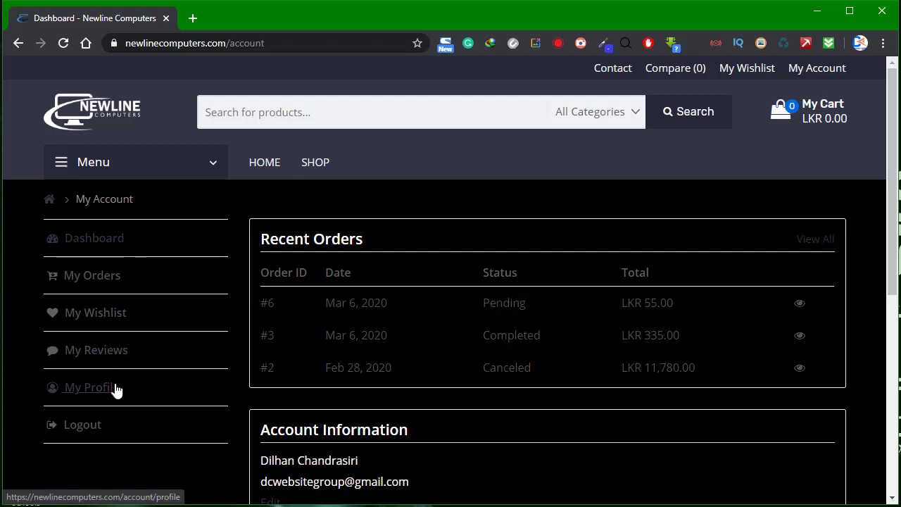
click(106, 352)
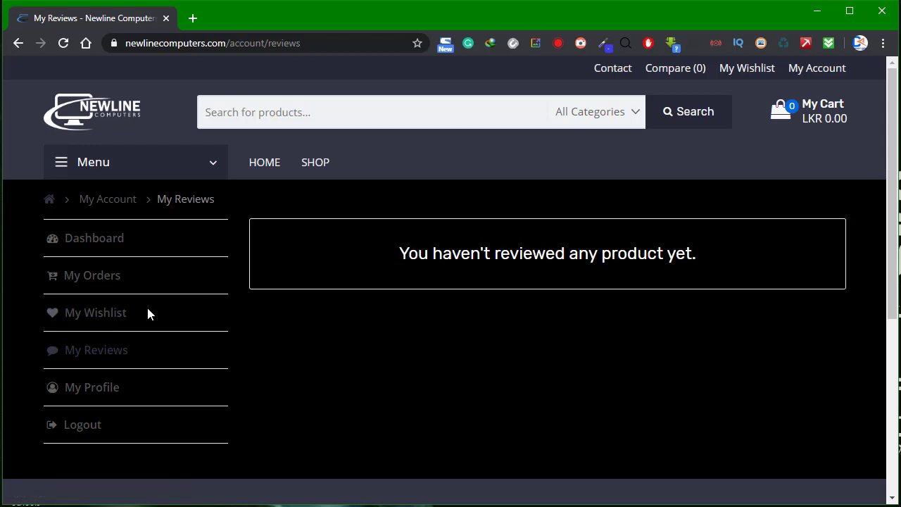
Leave the empty My Reviews page for My Wishlist, showing the Corsair AF120 PE FAN at LKR 3,000.00.
click(113, 316)
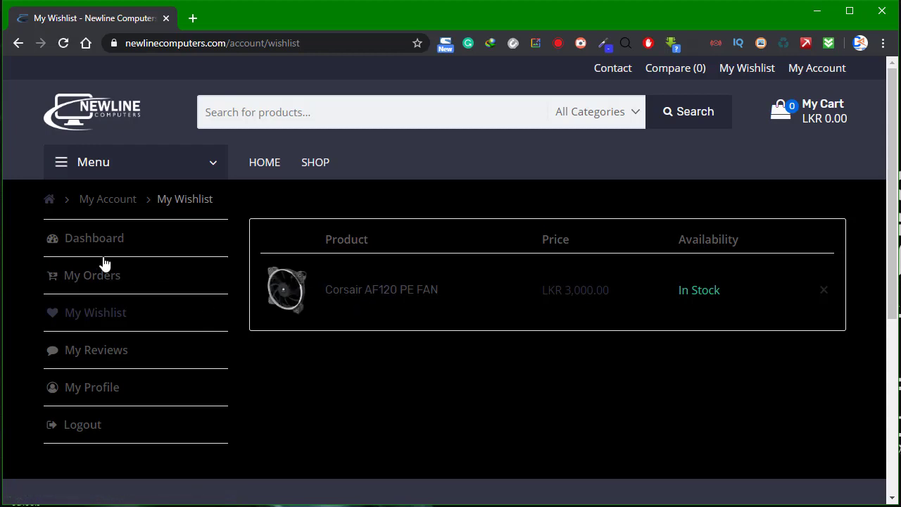
Save the My Profile details with Save Changes, then return to the Dashboard.
click(101, 396)
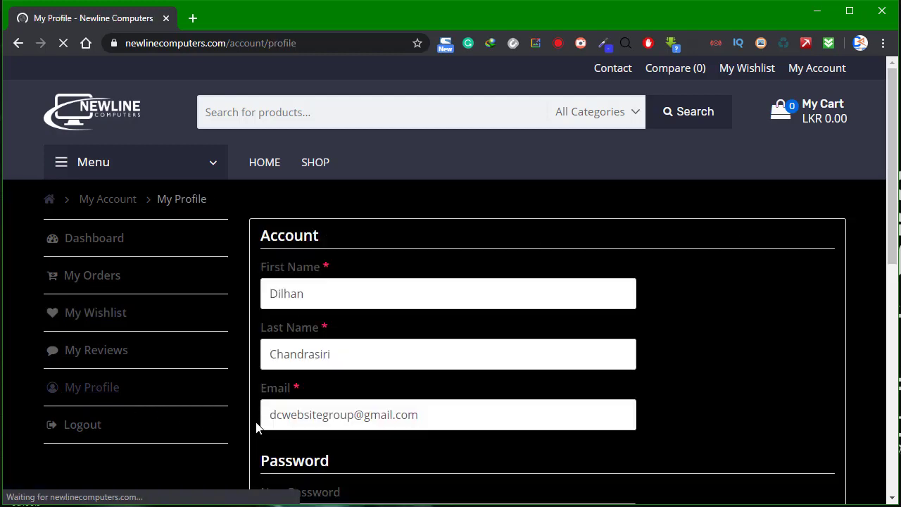
scroll(362, 311, down, 3)
scroll(363, 308, down, 4)
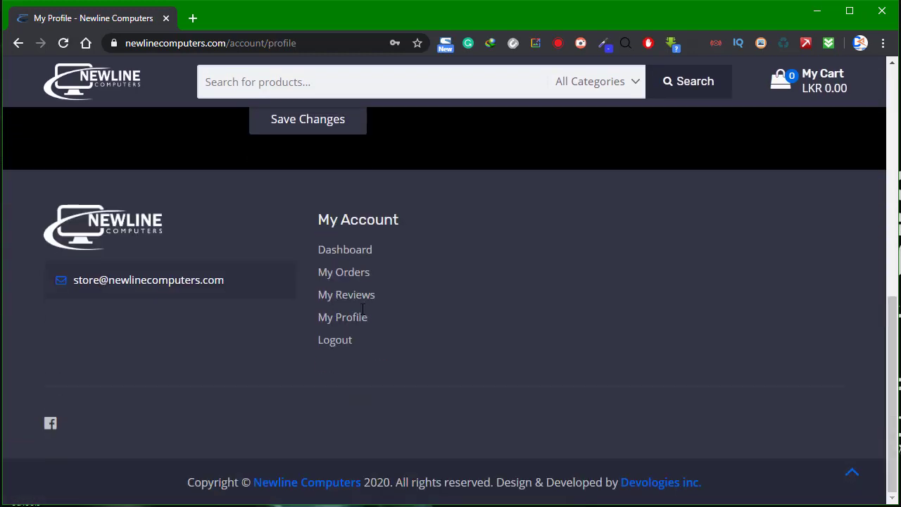
scroll(352, 316, up, 7)
scroll(345, 335, down, 4)
scroll(344, 335, up, 4)
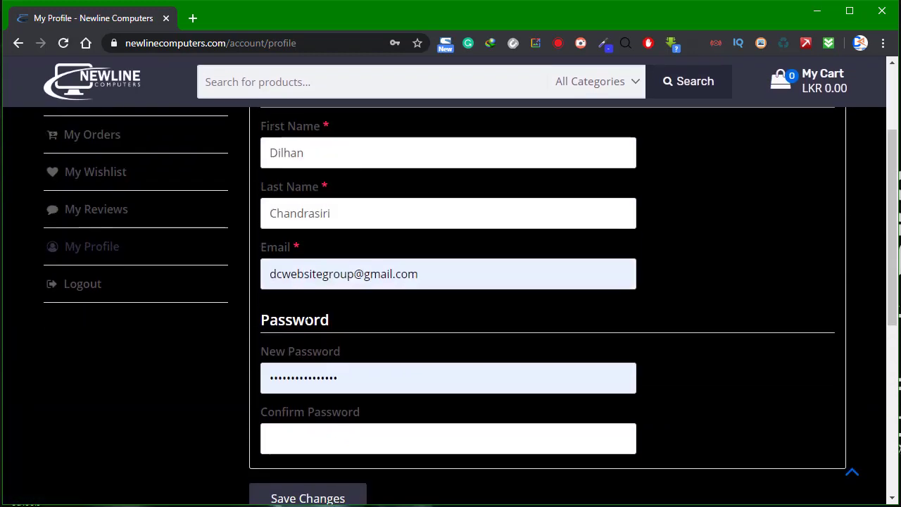
scroll(235, 364, down, 3)
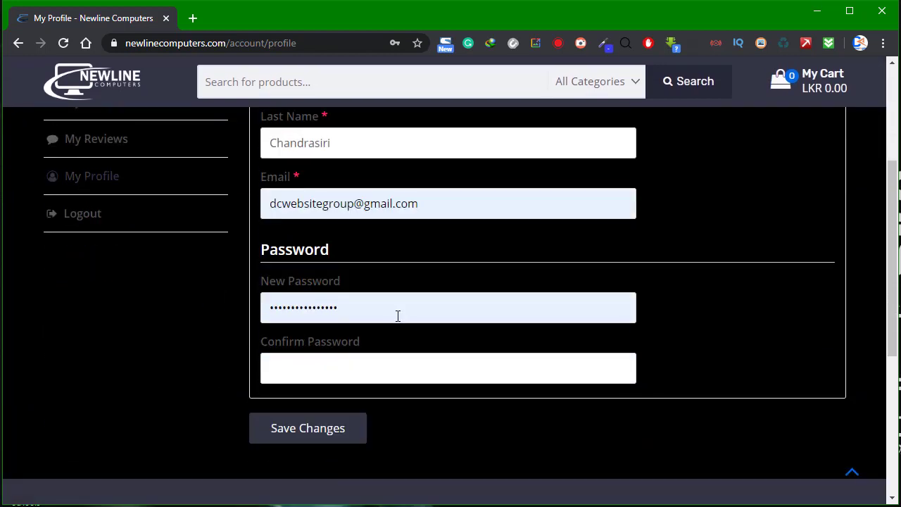
click(271, 429)
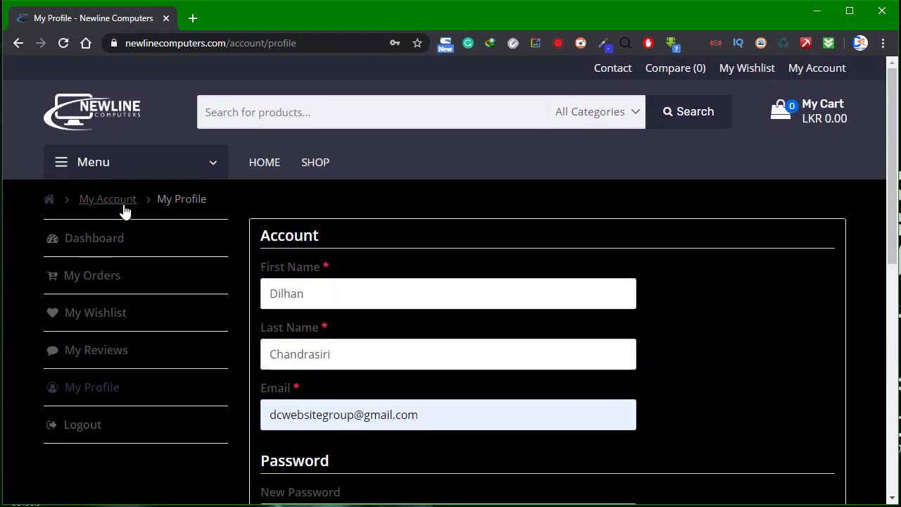
click(93, 242)
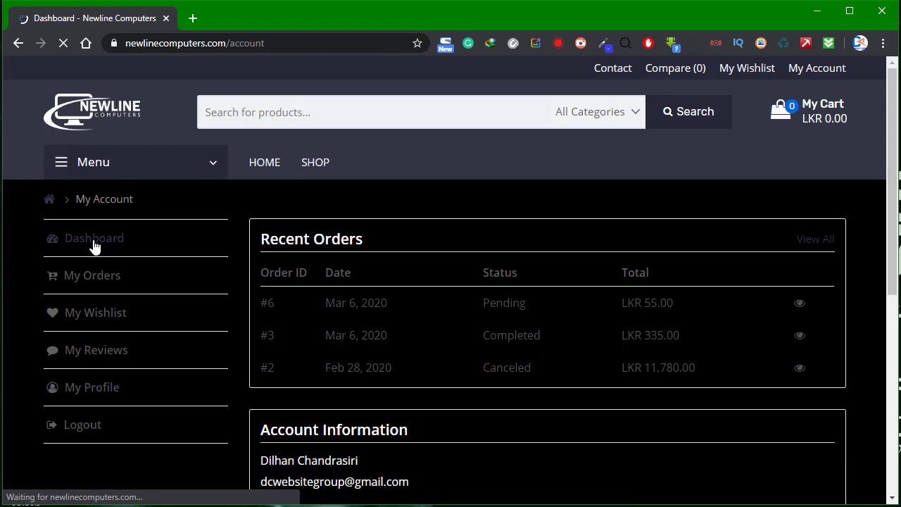